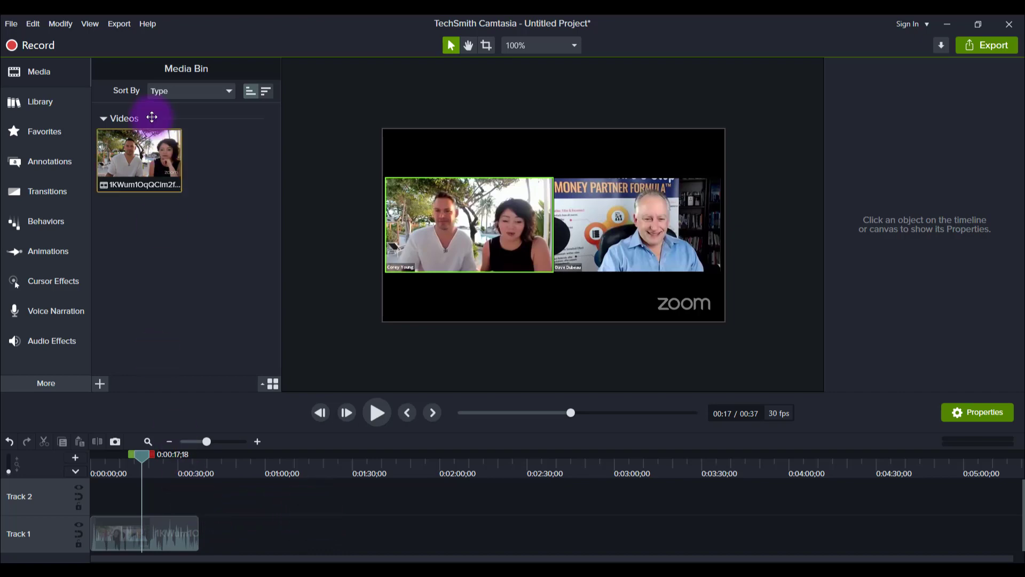
- Silence the Zoom clip's audio on Track 1 using Silence Audio
left_click(141, 163)
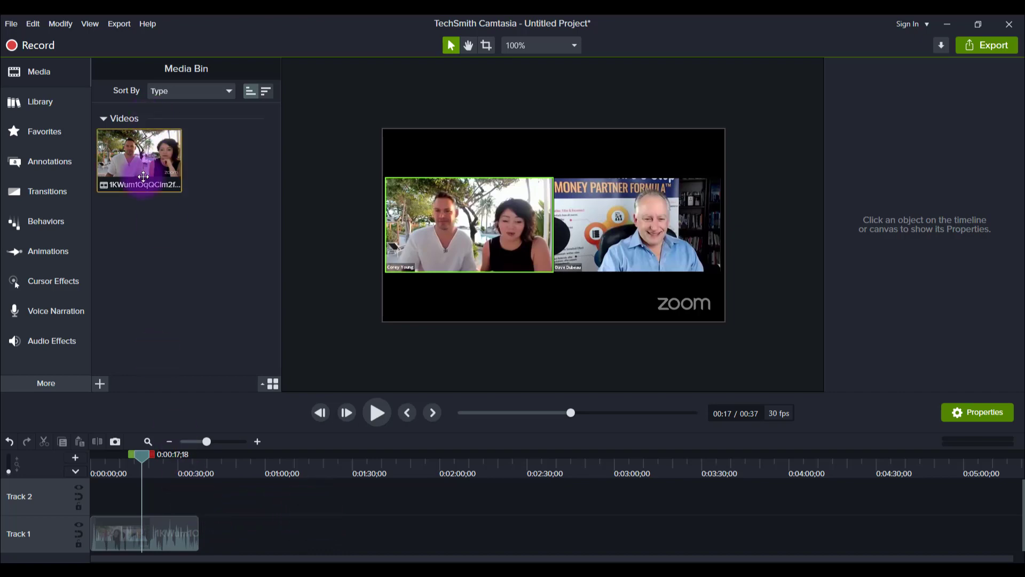
right_click(131, 534)
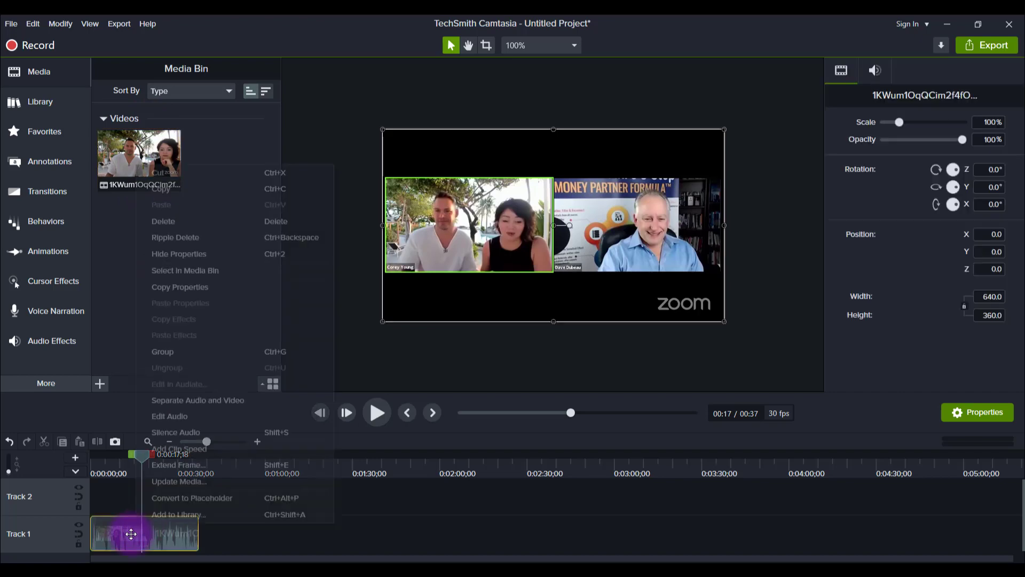
left_click(188, 431)
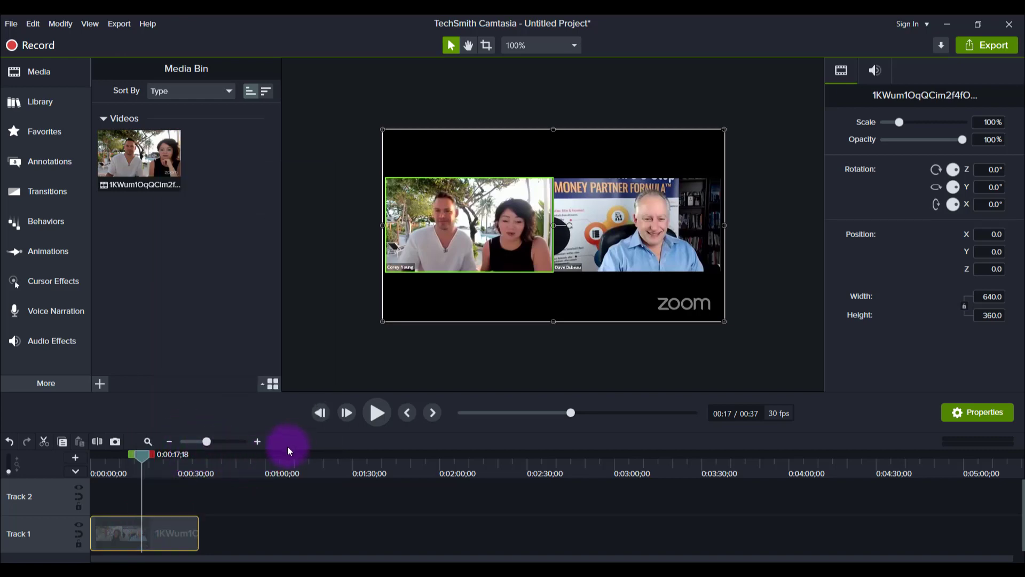
left_click(139, 150)
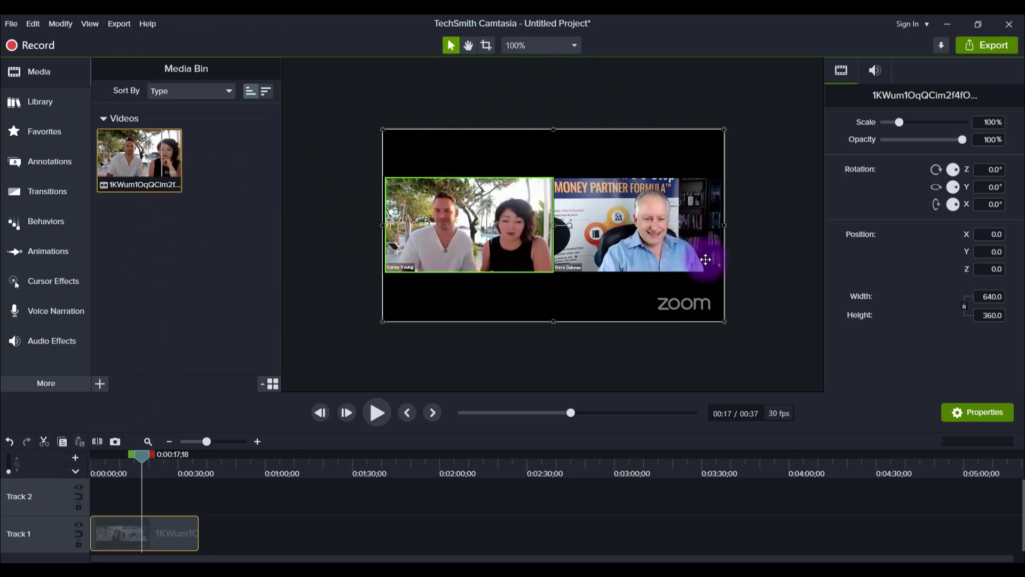
left_click(491, 258)
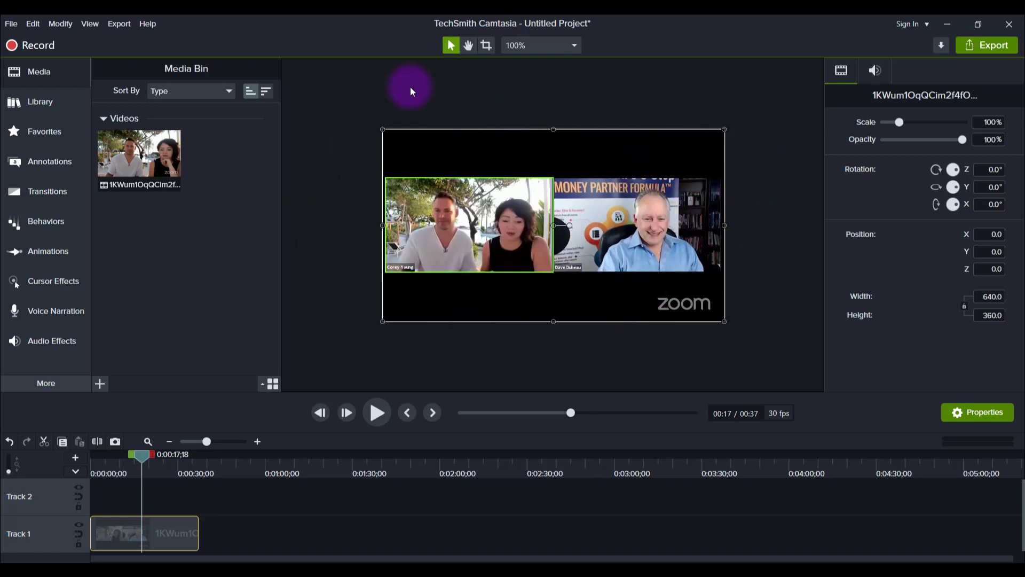
- Choose 1080p HD (1920x1080) as the canvas dimensions in Project Settings
left_click(11, 24)
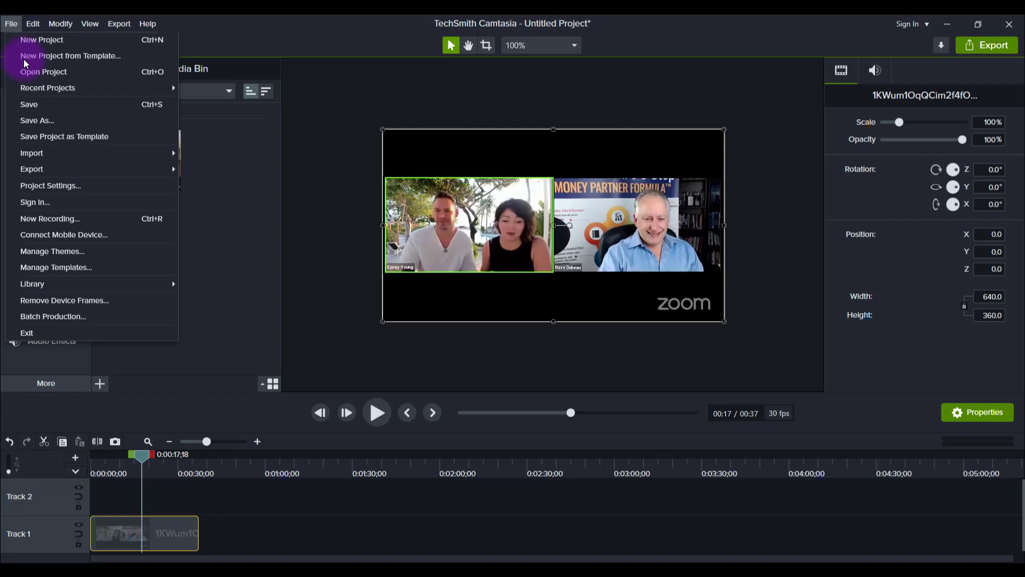
left_click(53, 186)
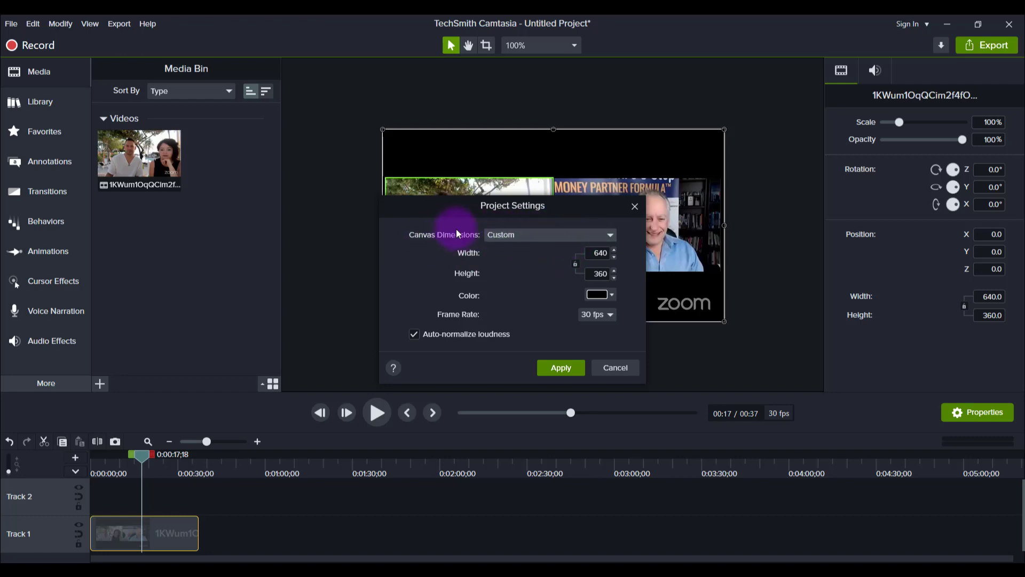
left_click(581, 234)
scroll(572, 305, "up", 1)
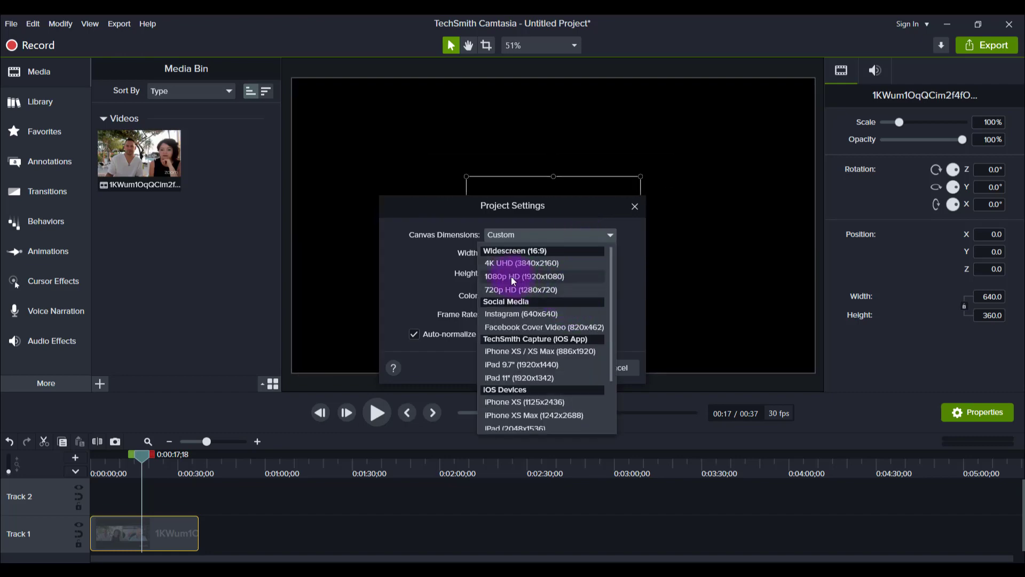
left_click(513, 278)
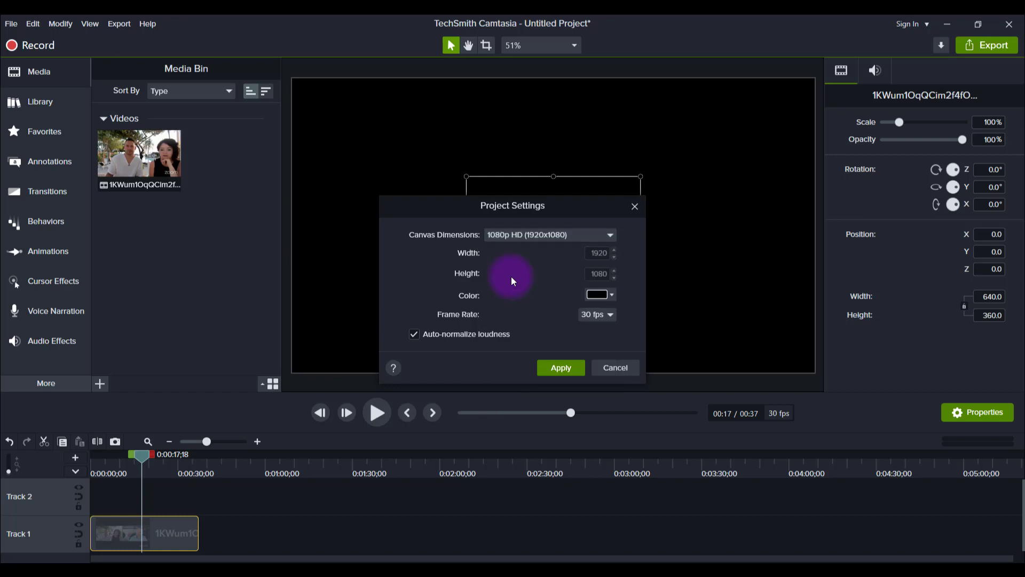
- Apply the 1080p canvas and enlarge the Zoom clip with its corner handles
left_click(559, 368)
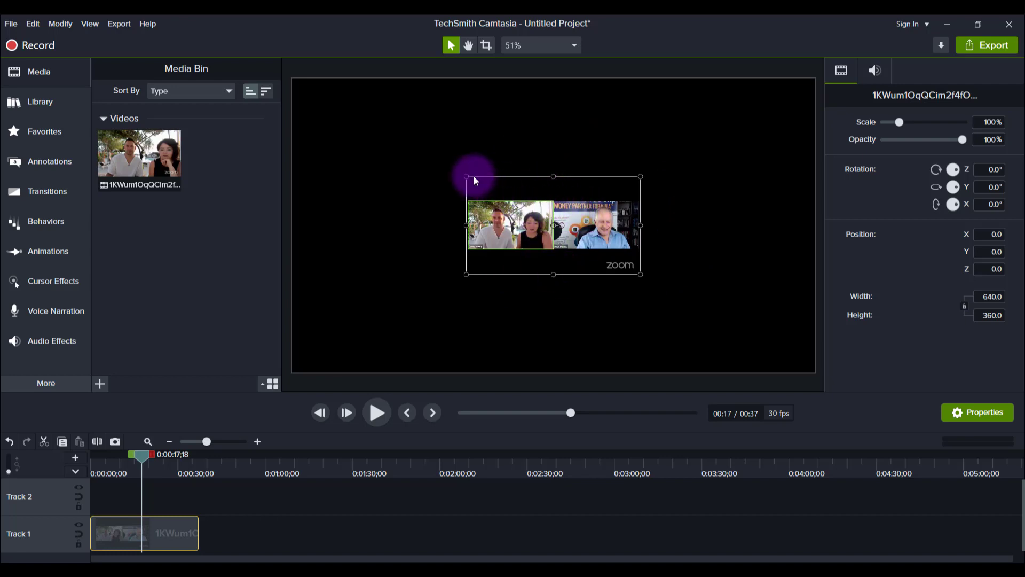
left_click_drag(466, 177, 292, 79)
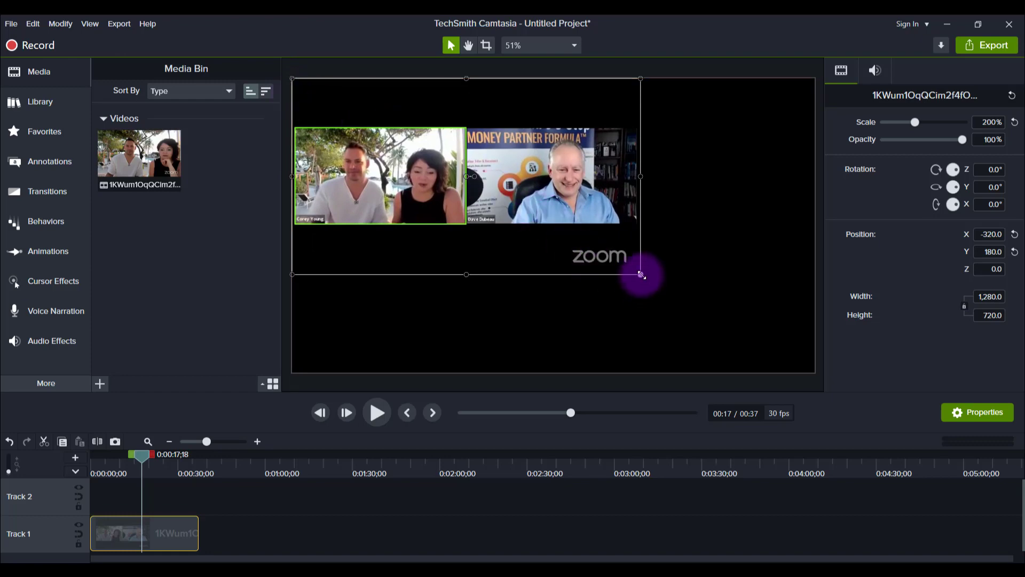
left_click_drag(641, 274, 814, 355)
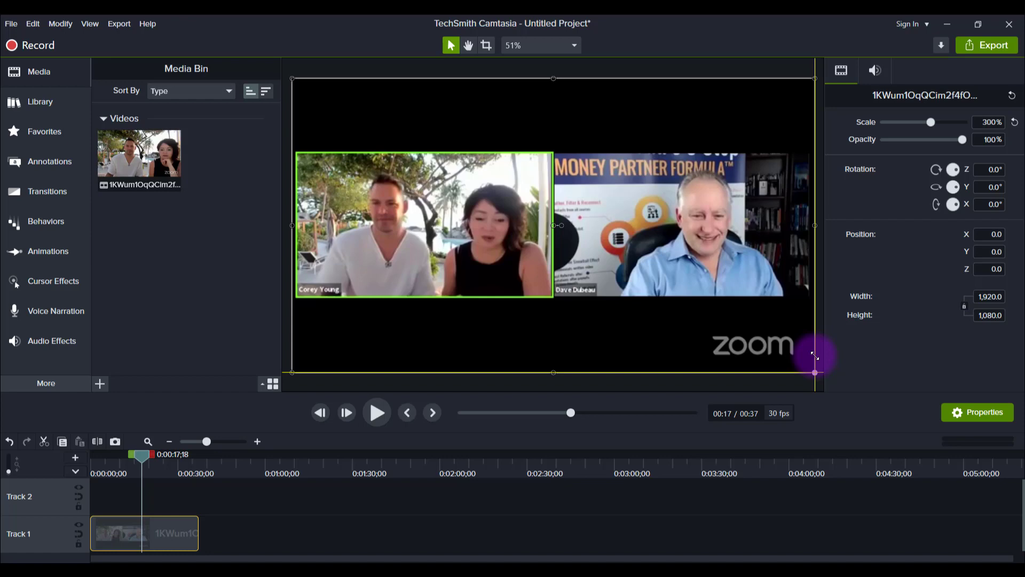
- Settle the Zoom clip at about 258%, centre it horizontally, and move it to Track 2
left_click_drag(814, 355, 743, 291)
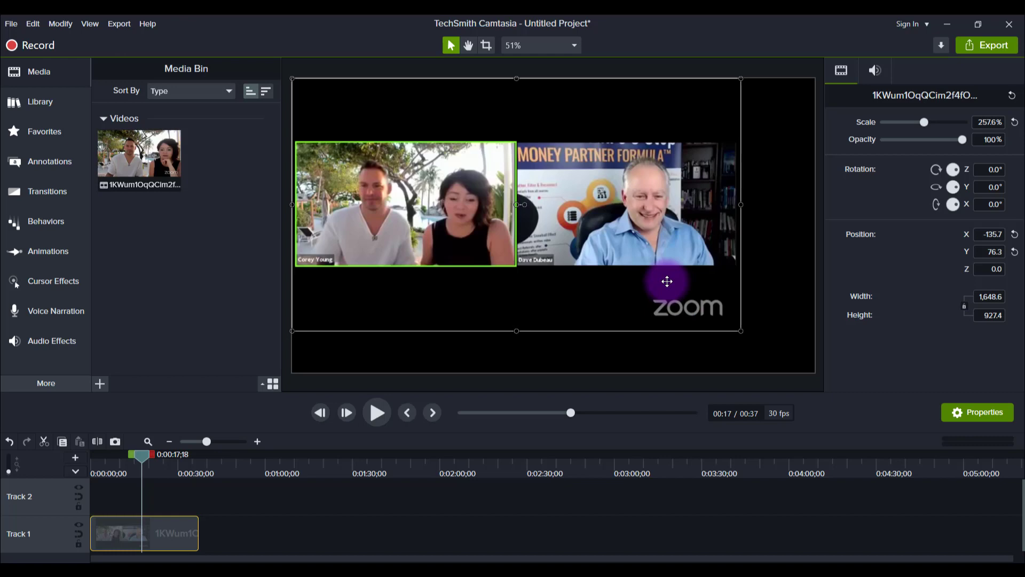
left_click_drag(459, 210, 496, 222)
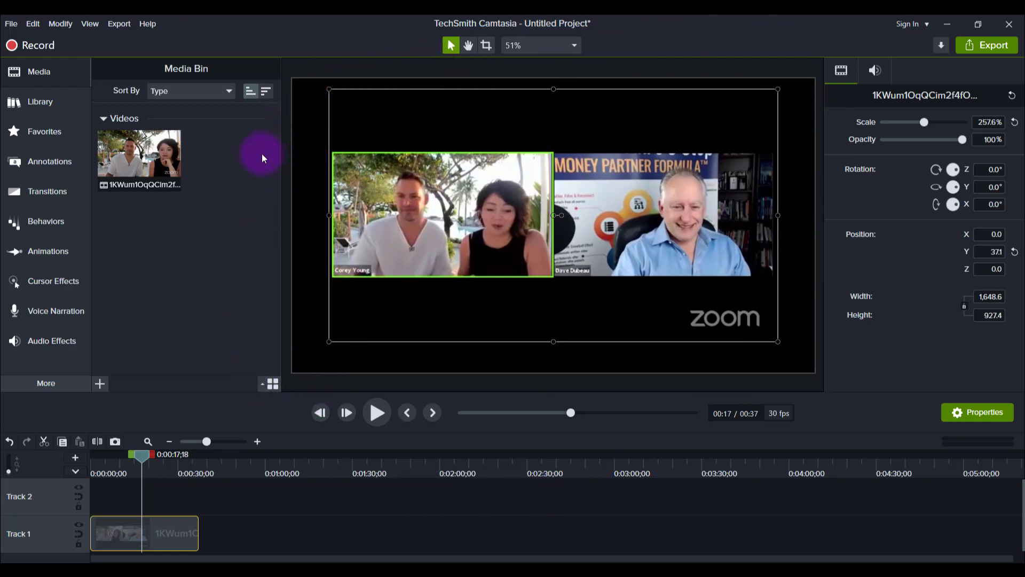
left_click_drag(110, 531, 107, 502)
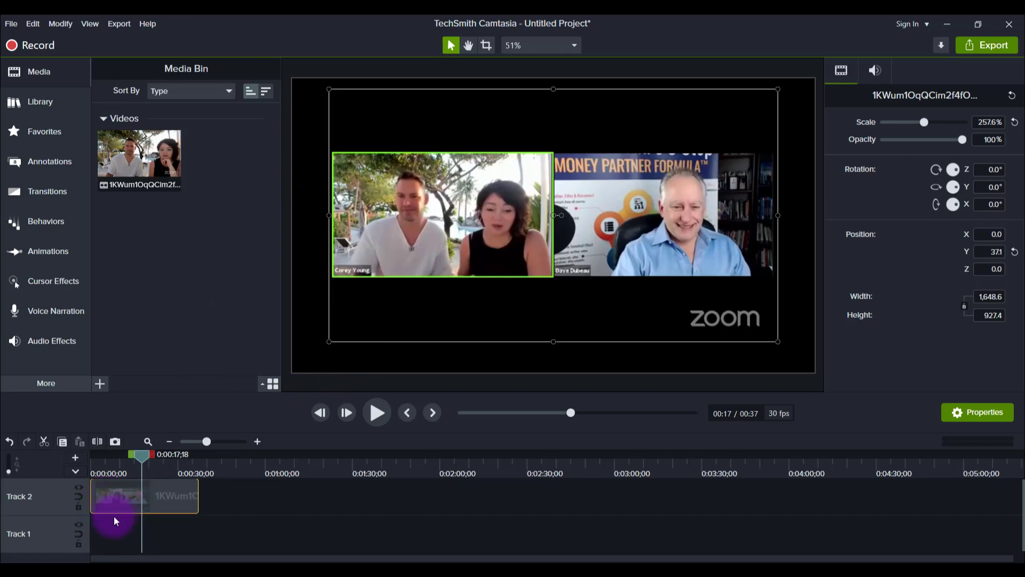
- Drag the Investor Life Black Green Background Graphic from the Library onto Track 1
left_click(21, 100)
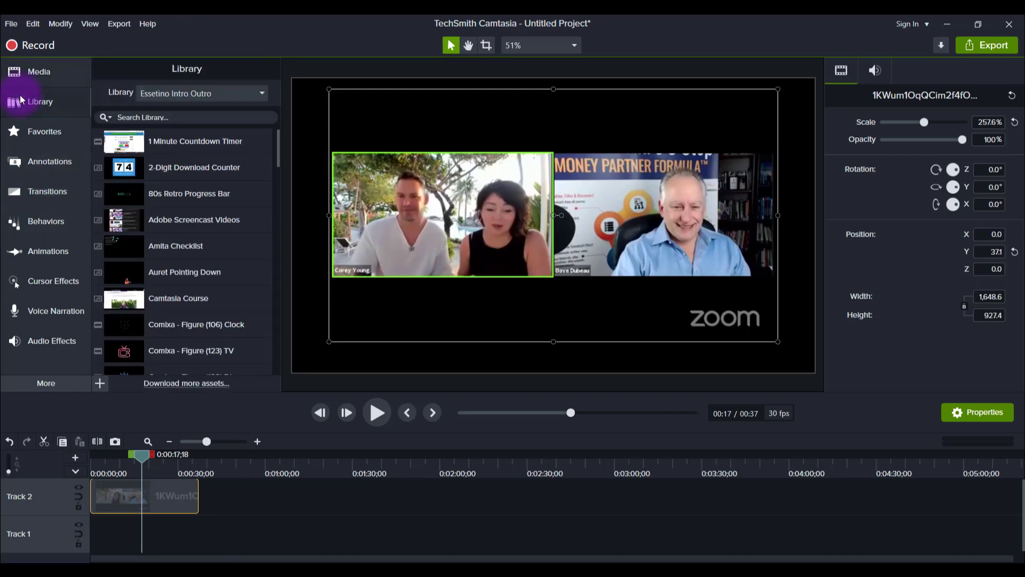
left_click(256, 93)
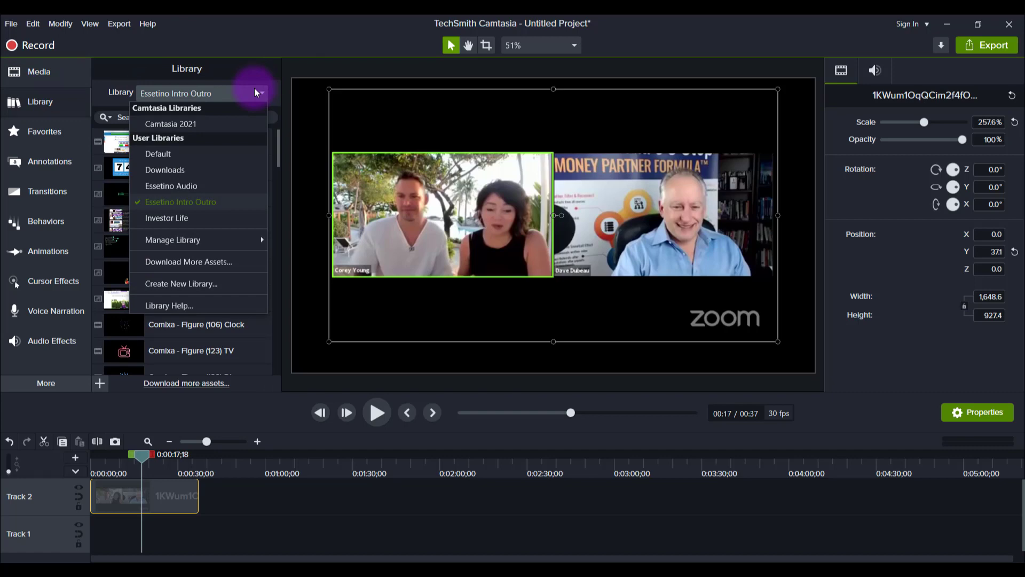
left_click(177, 219)
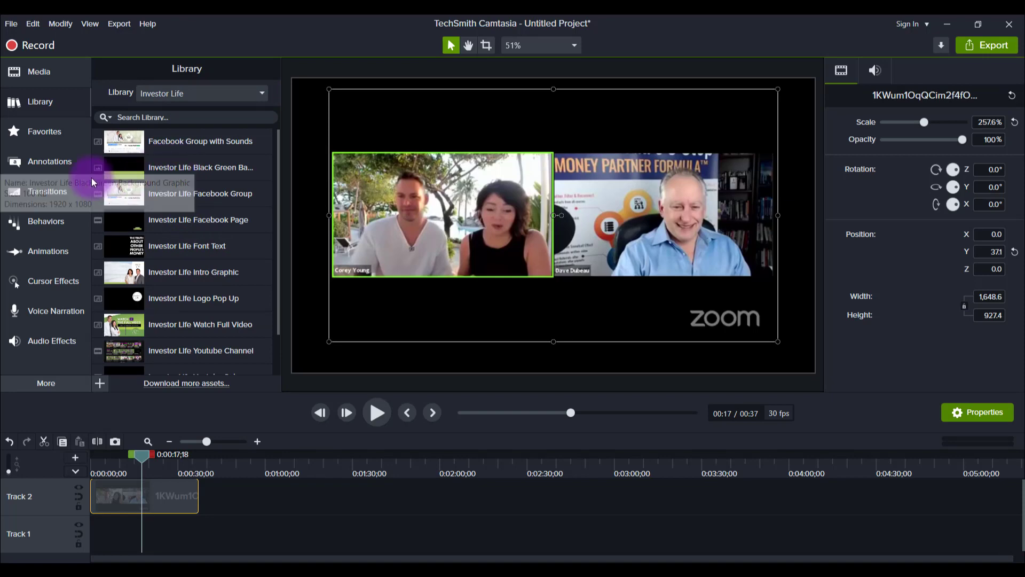
left_click_drag(175, 165, 207, 533)
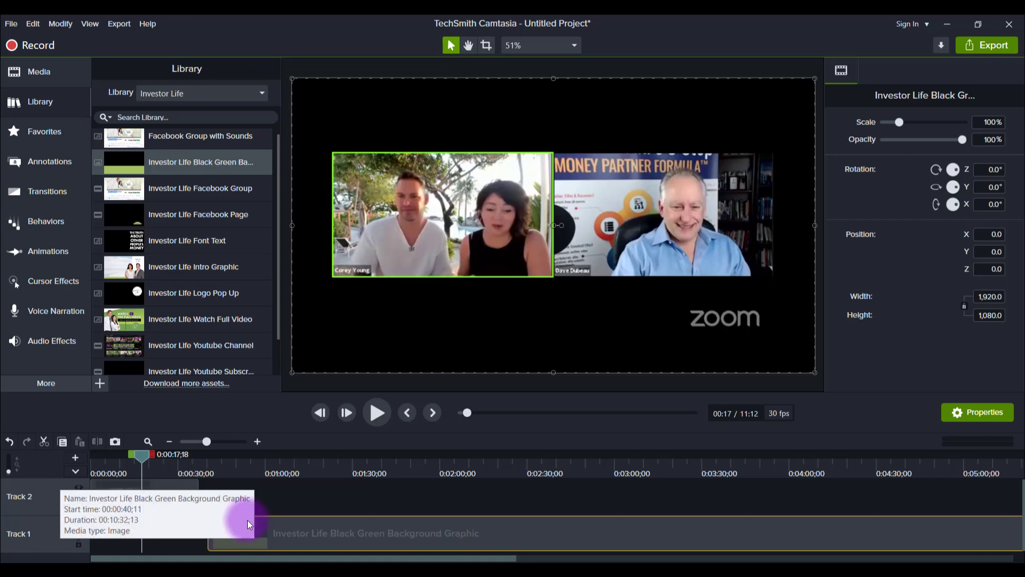
left_click(230, 468)
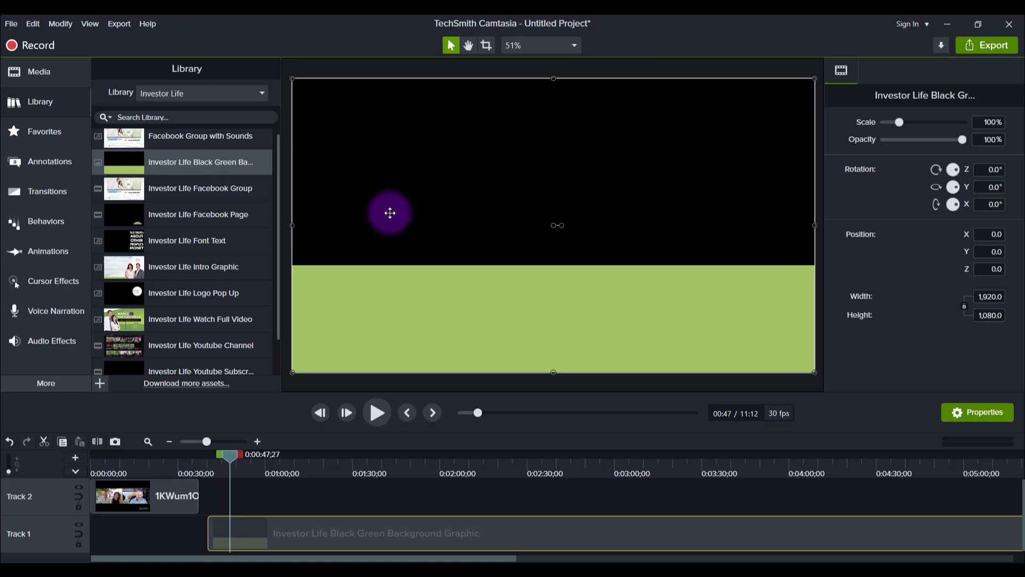
- Add the black rectangle favourite to Track 2, then delete it
left_click(13, 132)
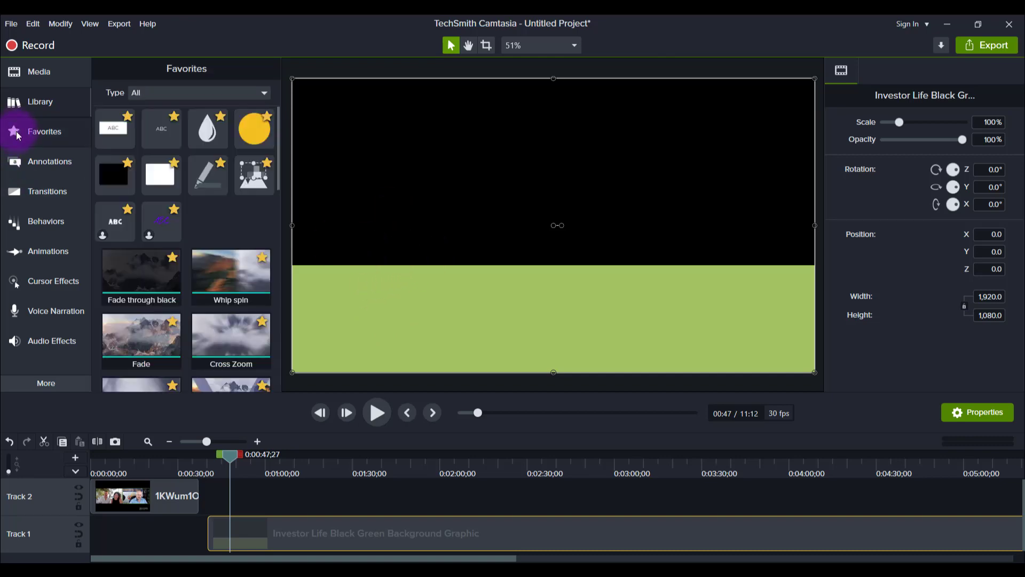
left_click(116, 170)
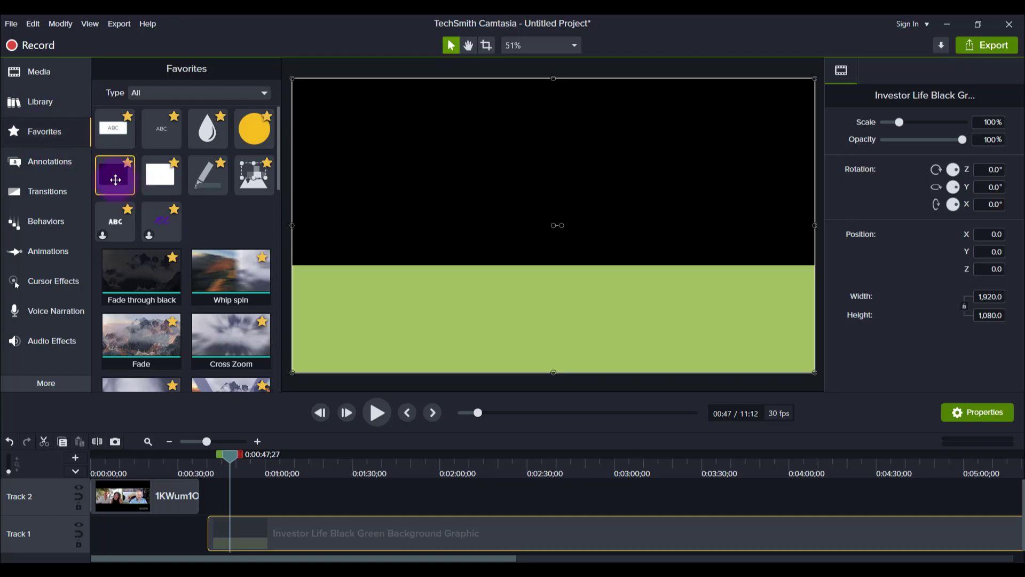
mouse_move(116, 169)
left_mouse_down()
mouse_move(282, 462)
mouse_move(273, 496)
mouse_move(110, 171)
mouse_move(143, 180)
mouse_move(107, 170)
mouse_move(266, 501)
left_mouse_up()
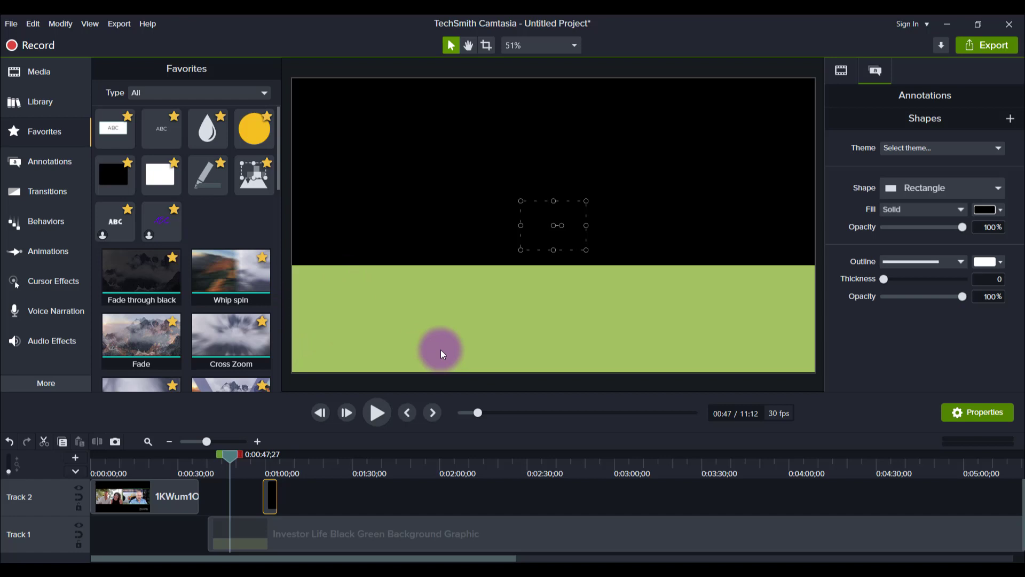
left_click(308, 485)
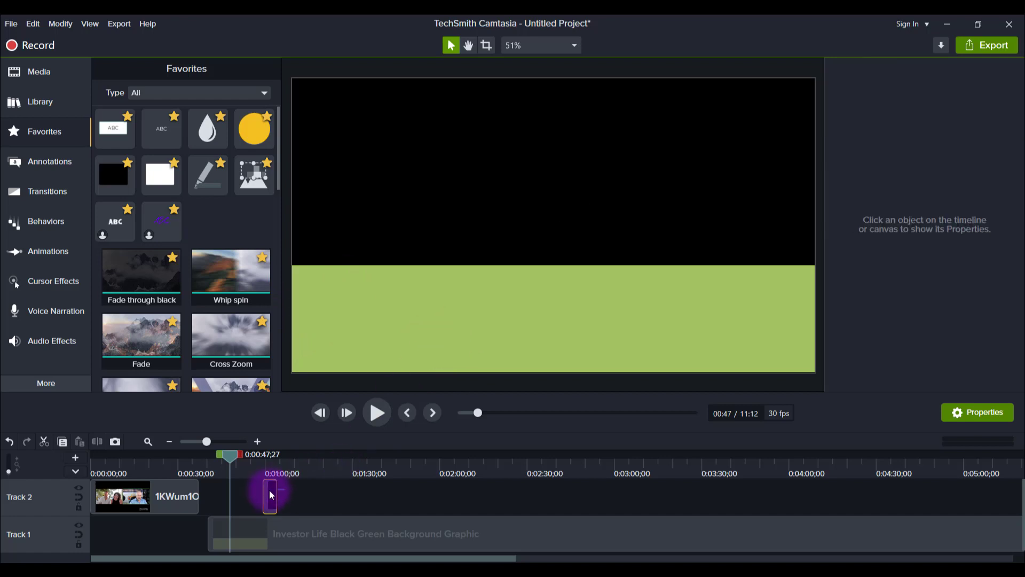
left_click(270, 488)
key("Delete")
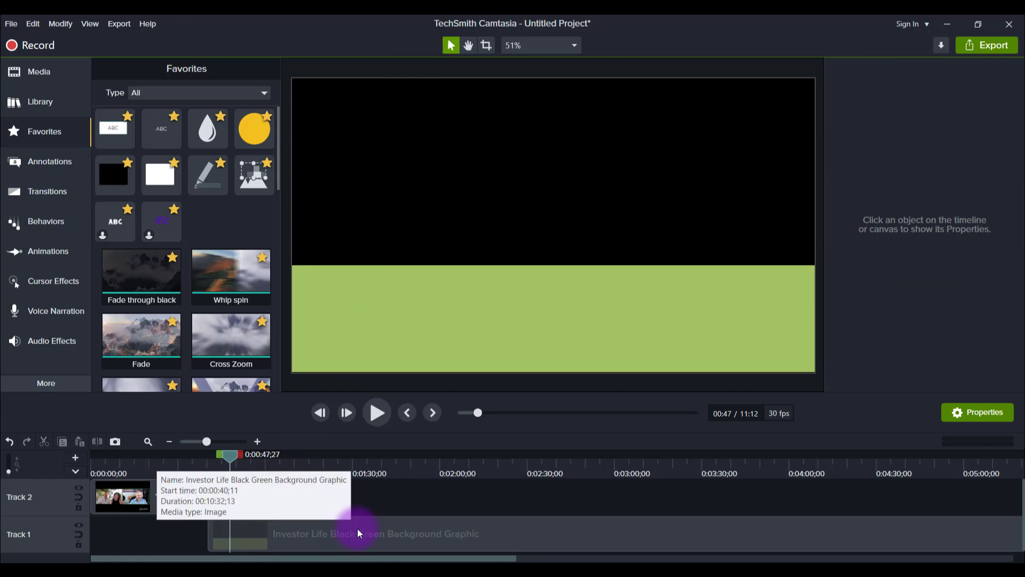
- Slide the background graphic to start at 0:00 and preview the frame at about 0:12
left_click_drag(358, 527, 302, 540)
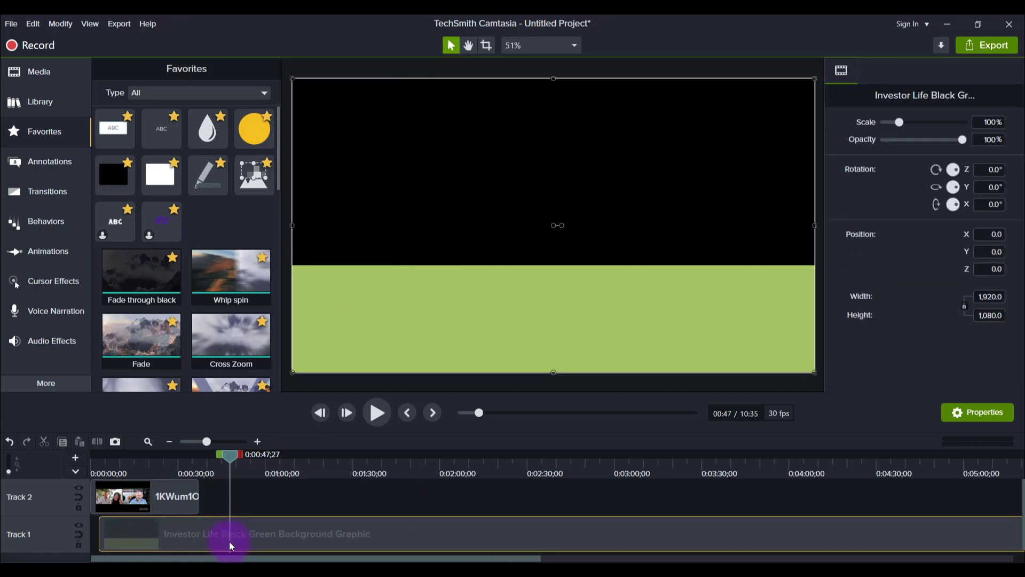
left_click_drag(230, 542, 197, 540)
left_click(131, 470)
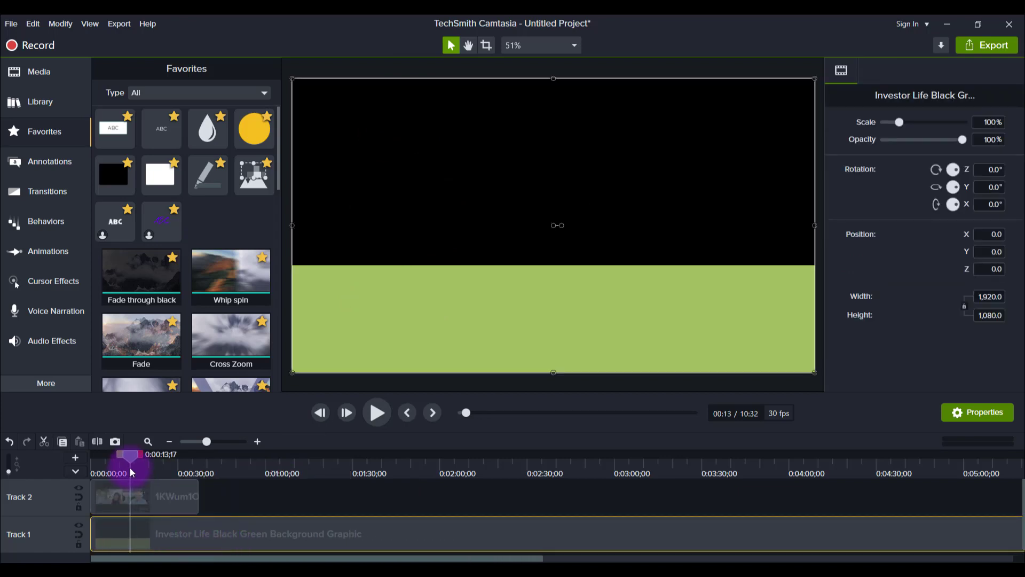
left_click_drag(129, 467, 127, 466)
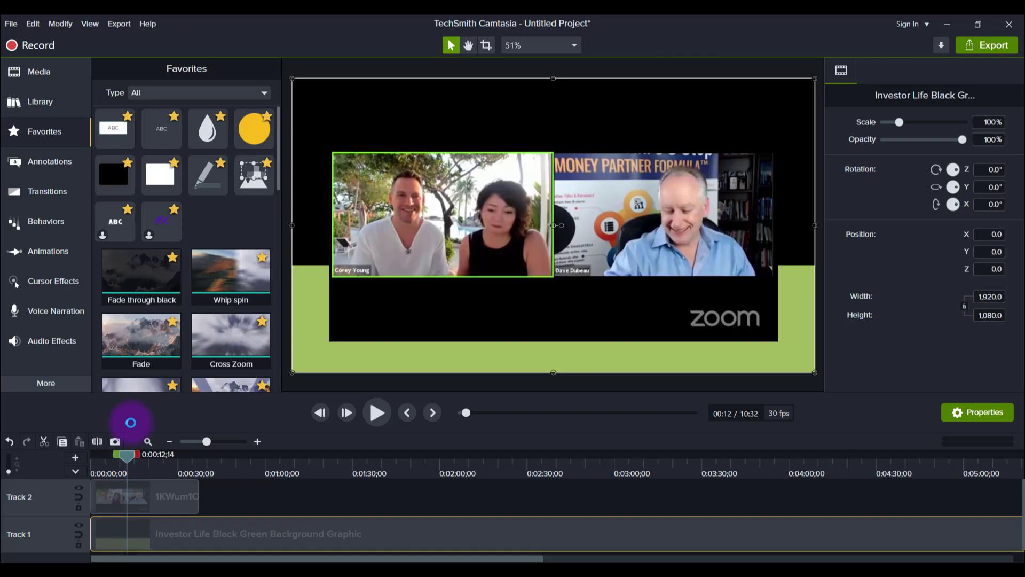
- Centre the Zoom clip vertically and crop the empty black band off its top
left_click(542, 276)
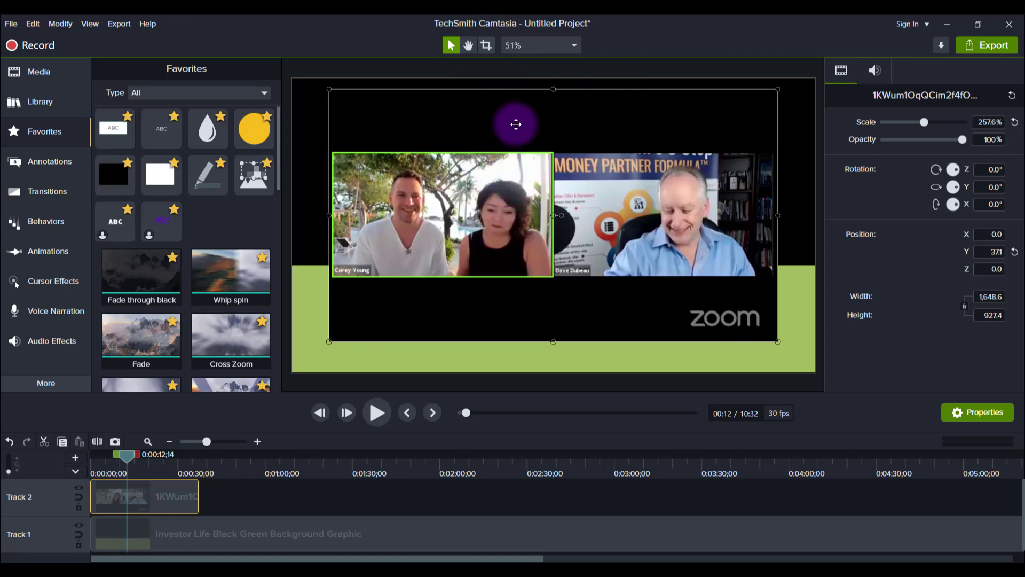
left_click_drag(507, 129, 509, 146)
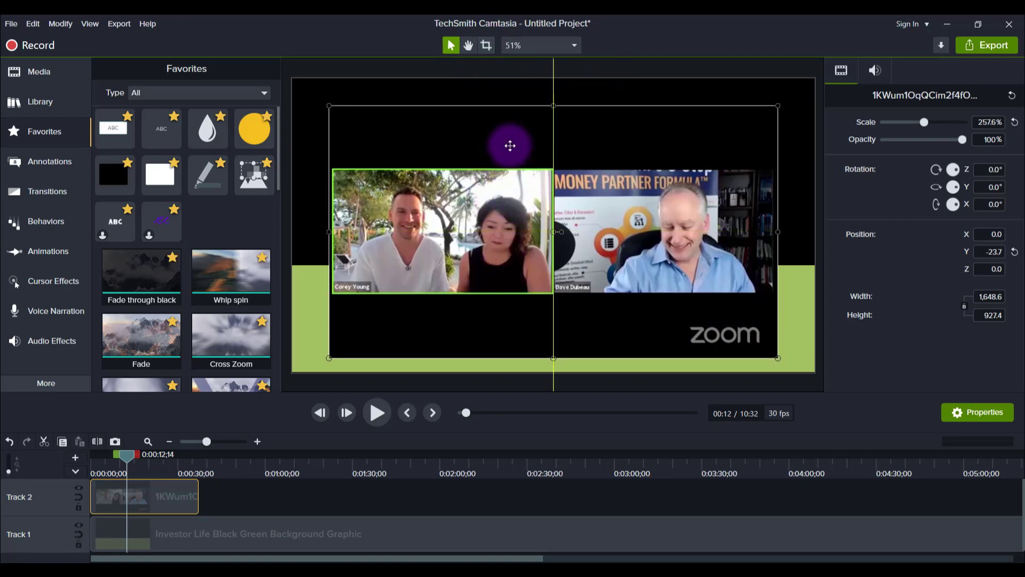
left_click(486, 45)
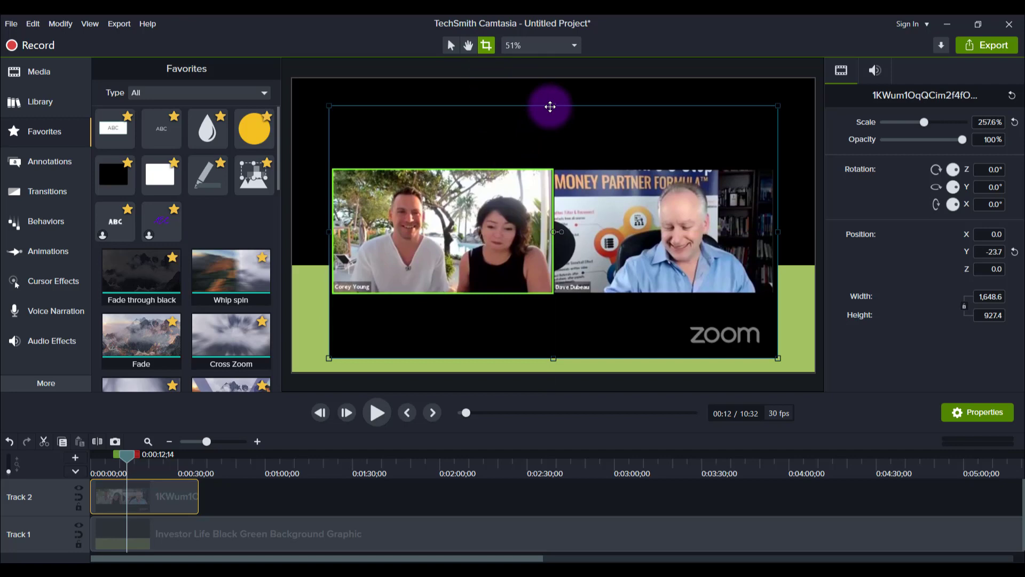
left_click_drag(551, 105, 546, 140)
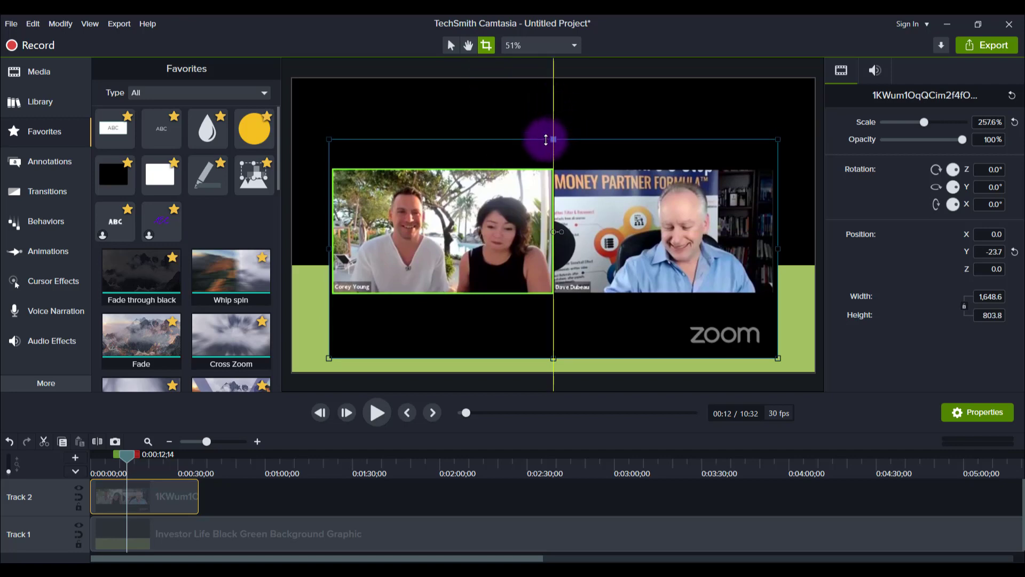
left_click(449, 47)
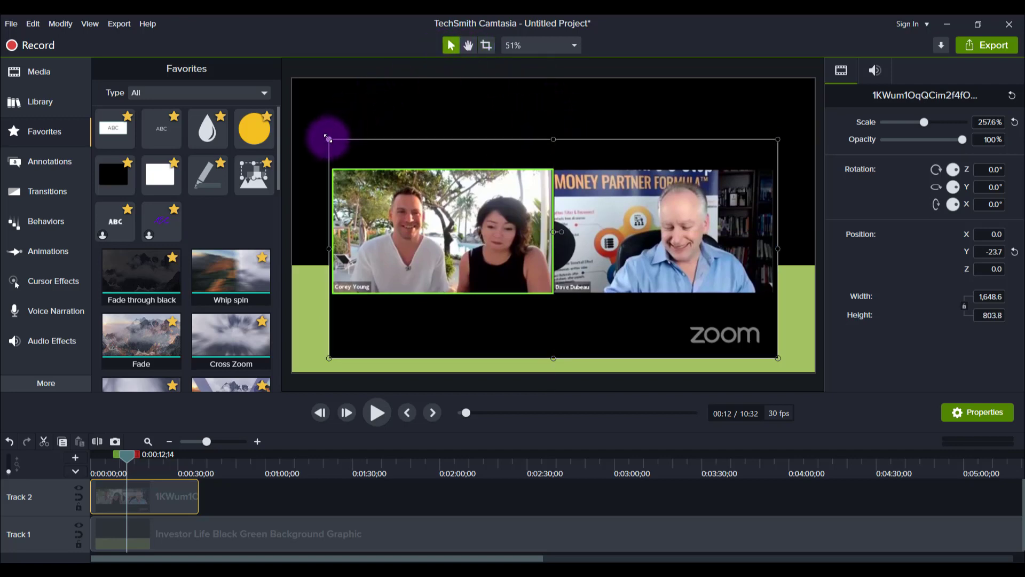
- Enlarge the Zoom clip to about 288% and snap it back to the canvas centre
left_click_drag(329, 139, 300, 125)
left_click_drag(778, 125, 792, 120)
left_click_drag(569, 217, 575, 216)
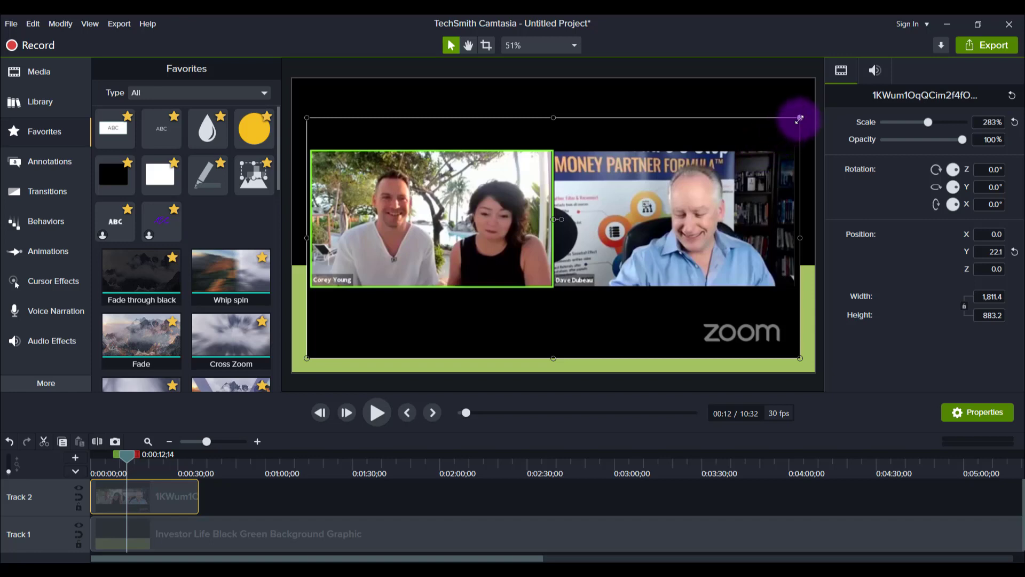
left_click_drag(799, 118, 804, 115)
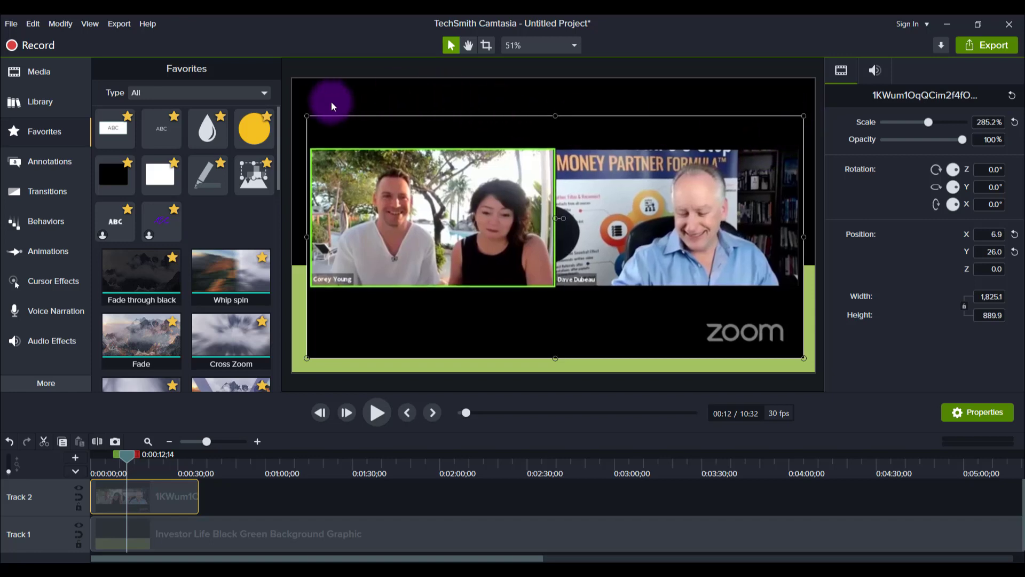
left_click_drag(306, 116, 302, 113)
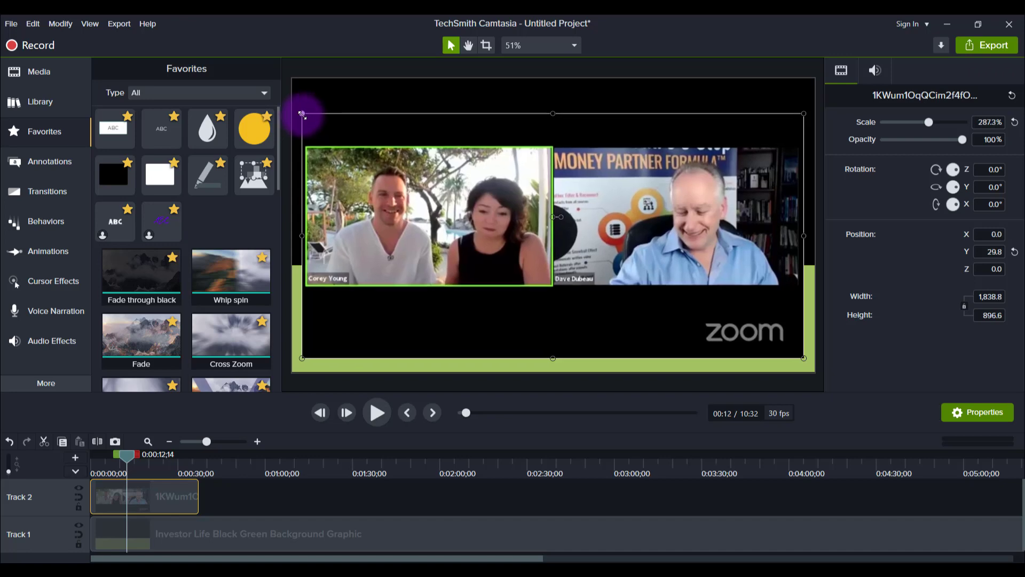
left_click_drag(512, 219, 519, 220)
- Crop the excess black off the clip's bottom, recentre it vertically, and deselect it
left_click(486, 45)
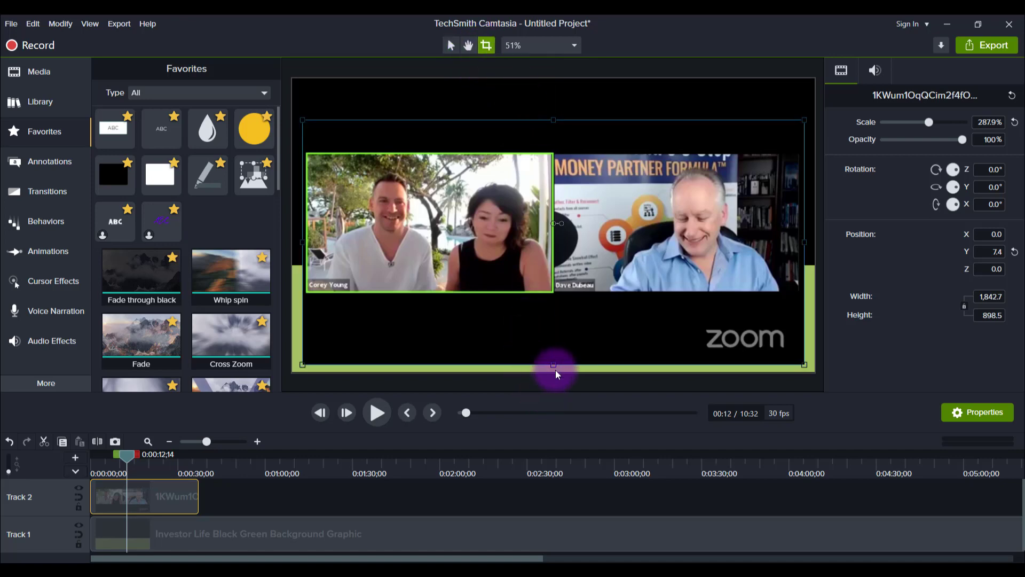
left_click_drag(554, 366, 534, 354)
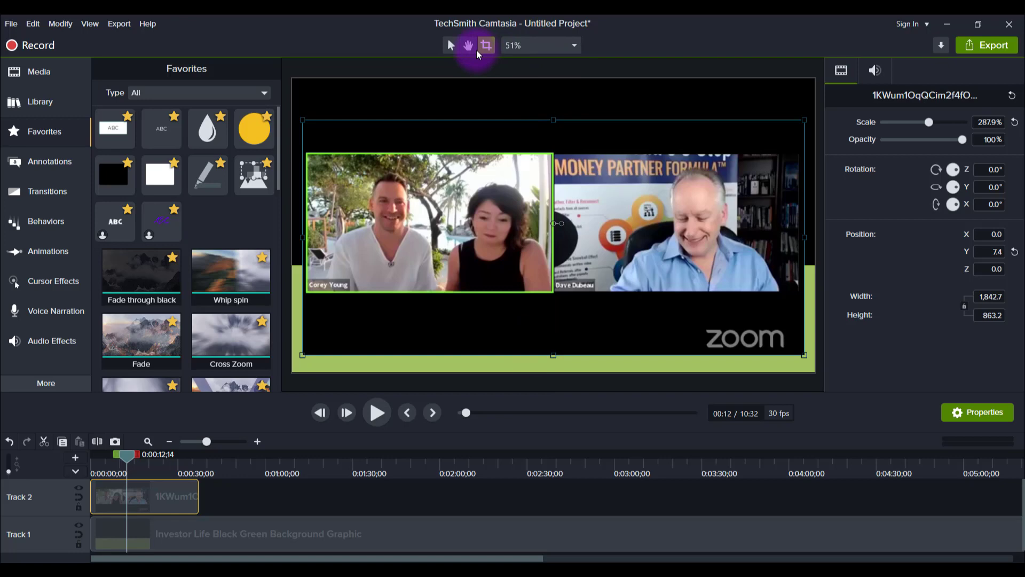
left_click(450, 45)
left_click_drag(491, 213, 494, 217)
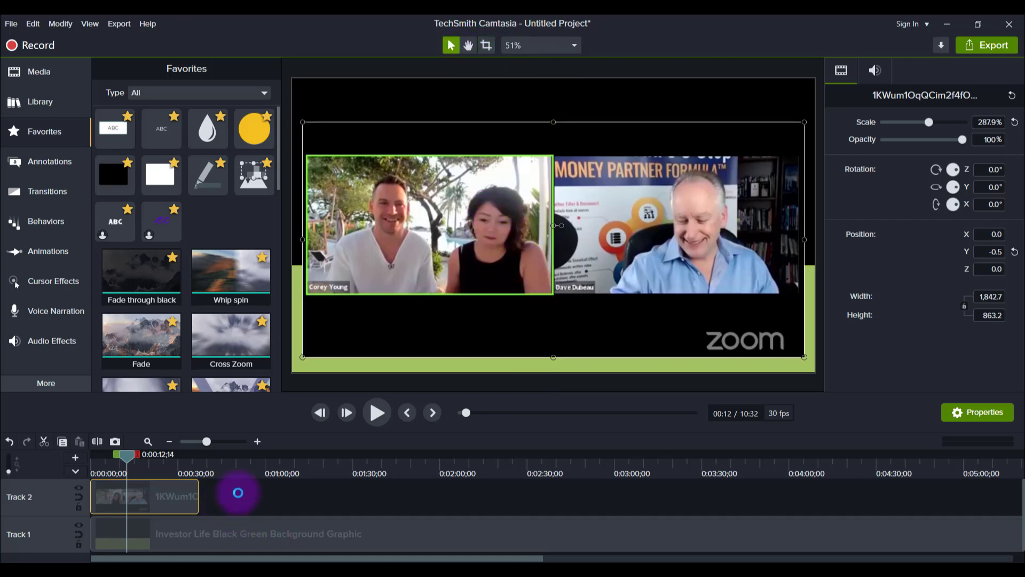
left_click(305, 384)
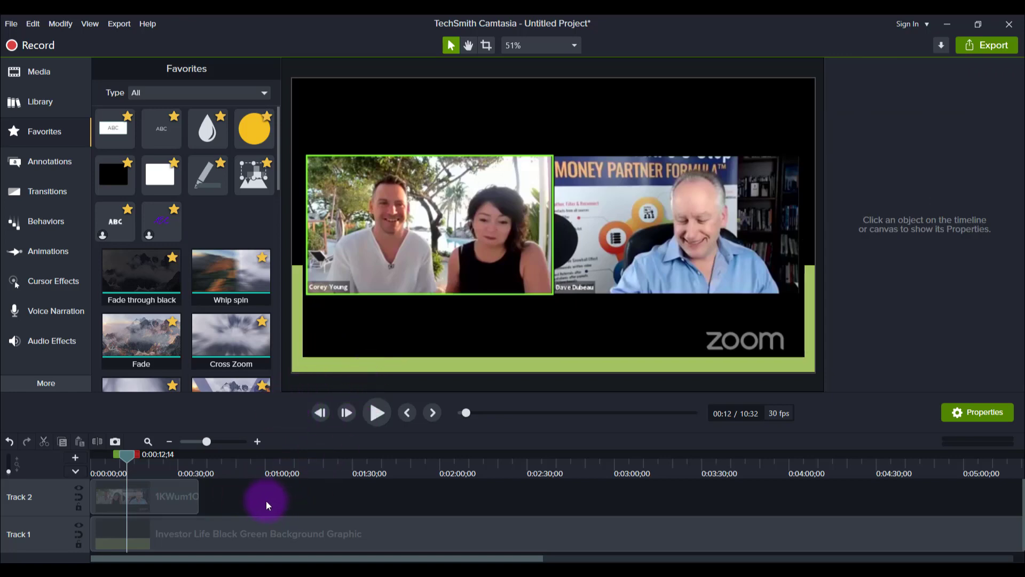
- Insert a new track above Track 2
right_click(25, 498)
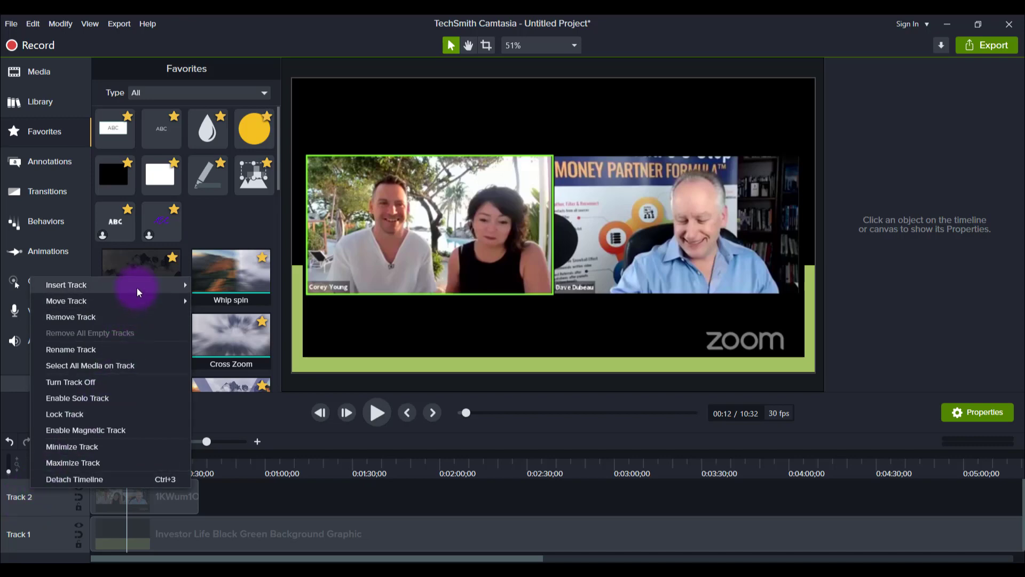
mouse_move(137, 290)
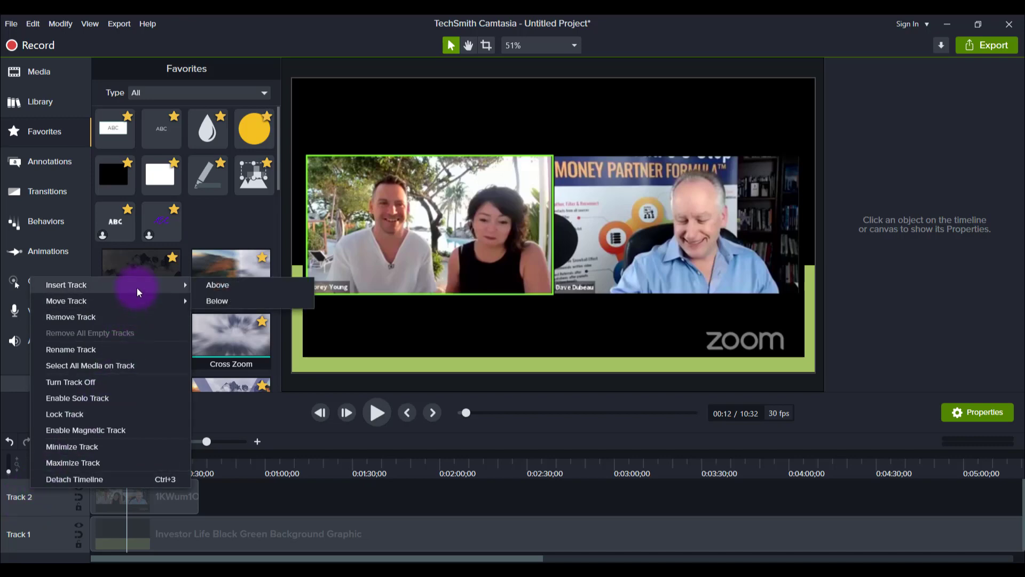
left_click(216, 285)
- Browse the Annotations callouts, picking the plain white text-box callout, then return to Favorites
scroll(281, 514, "up", 1)
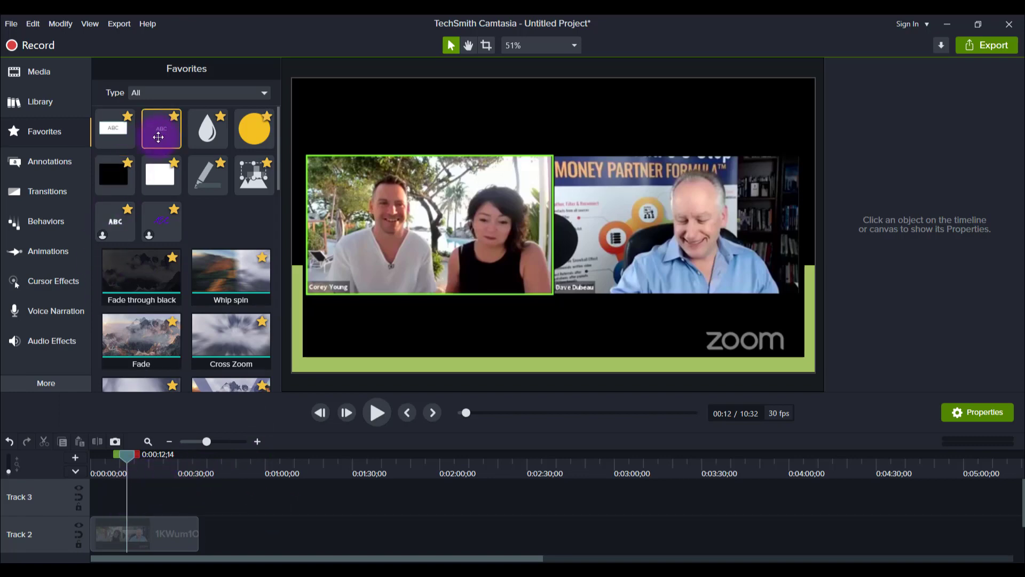
mouse_move(160, 128)
left_mouse_down()
mouse_move(155, 143)
mouse_move(162, 130)
left_mouse_up()
left_click(7, 160)
left_click(50, 131)
left_click(33, 160)
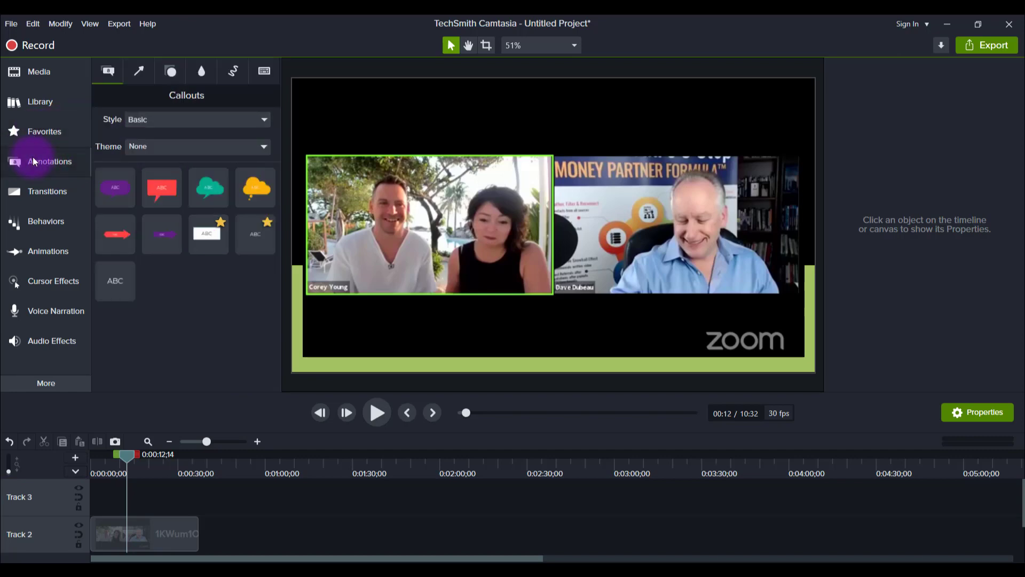
left_click(224, 235)
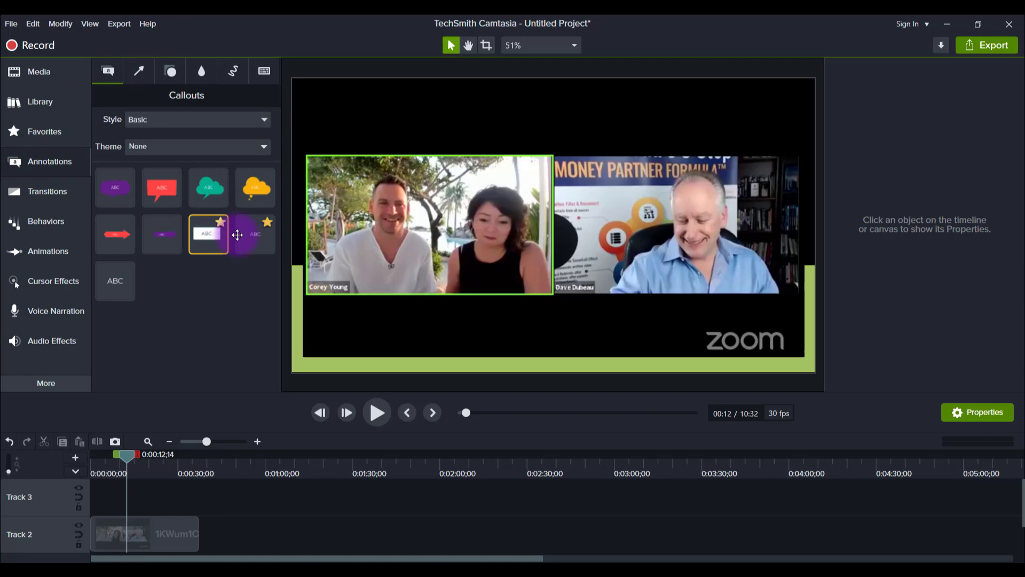
left_click(50, 132)
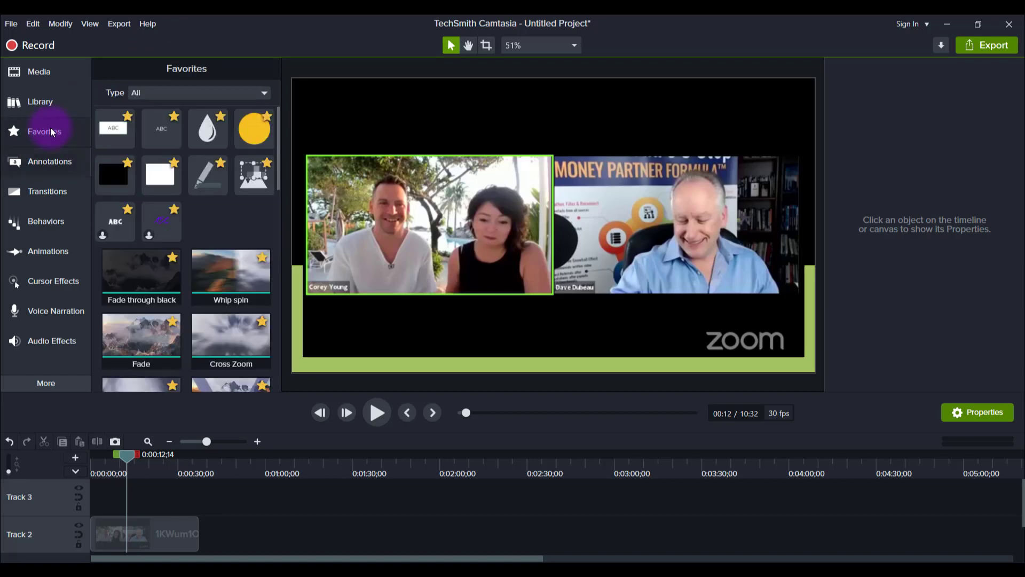
- Add a text callout on Track 3 reading 'Real Estate Investing in Canada' in bold
left_click_drag(160, 173, 143, 472)
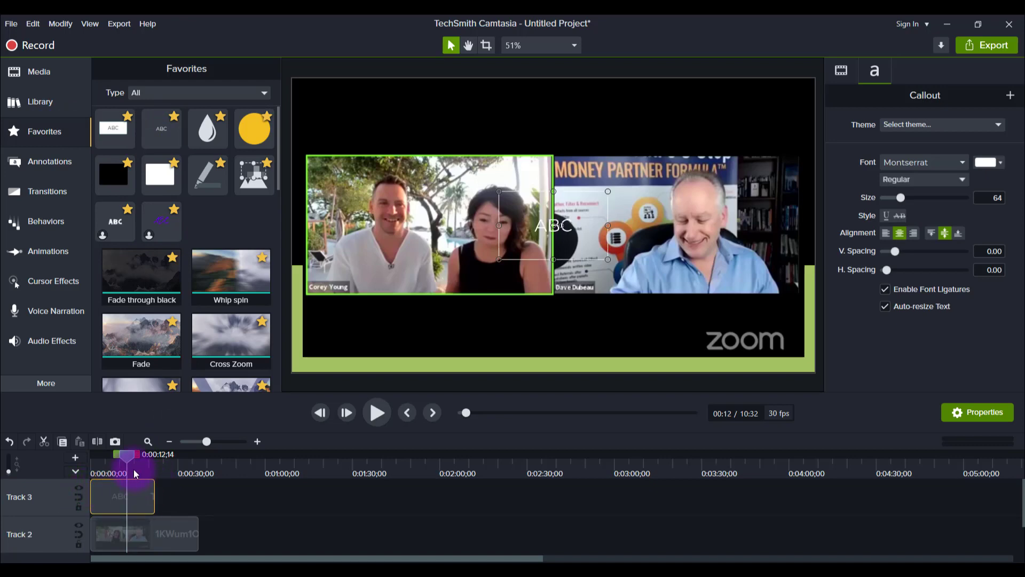
double_click(540, 226)
type("Real Estate Investing in Canada")
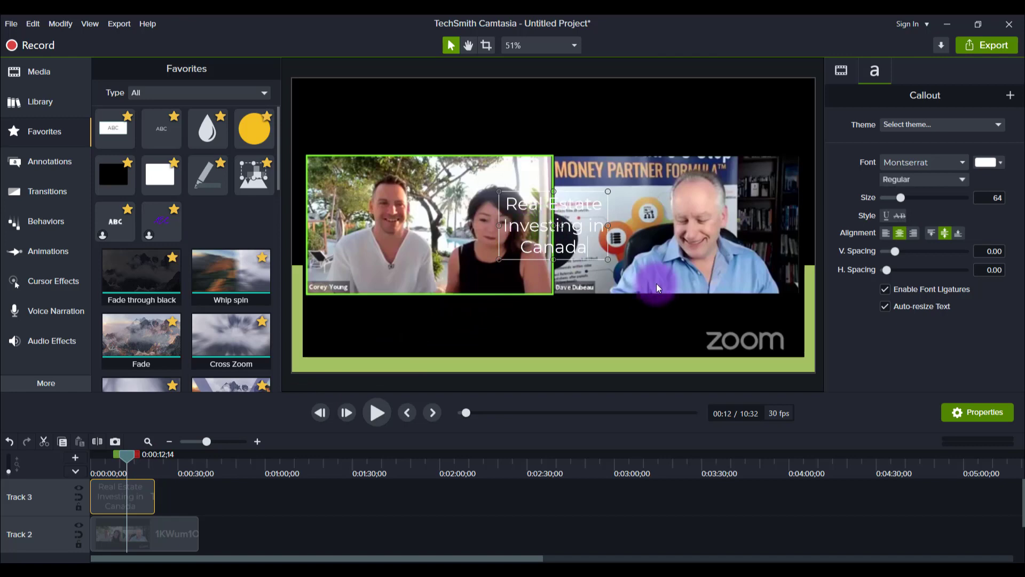
left_click_drag(496, 224, 301, 224)
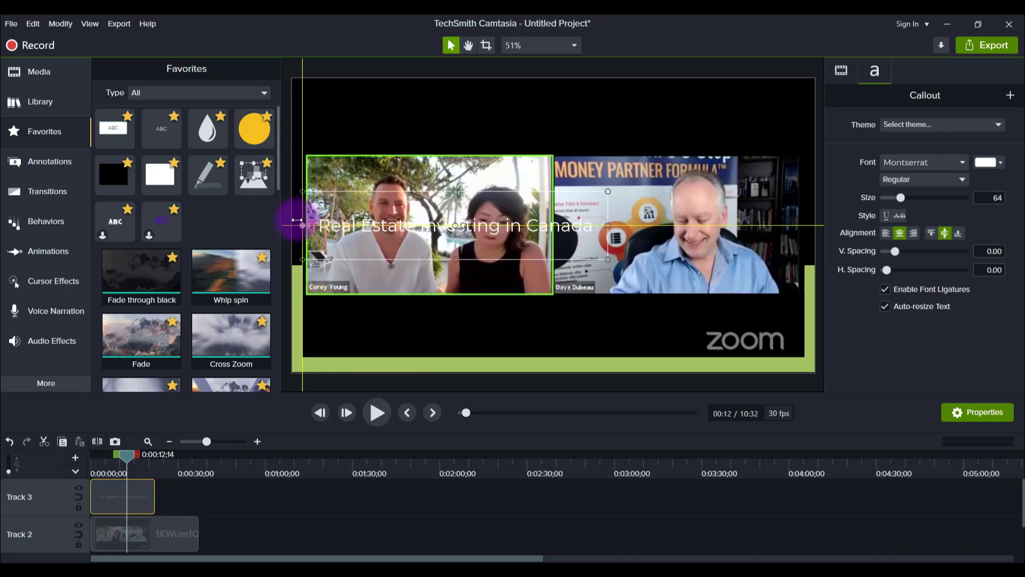
left_click(896, 181)
left_click(896, 224)
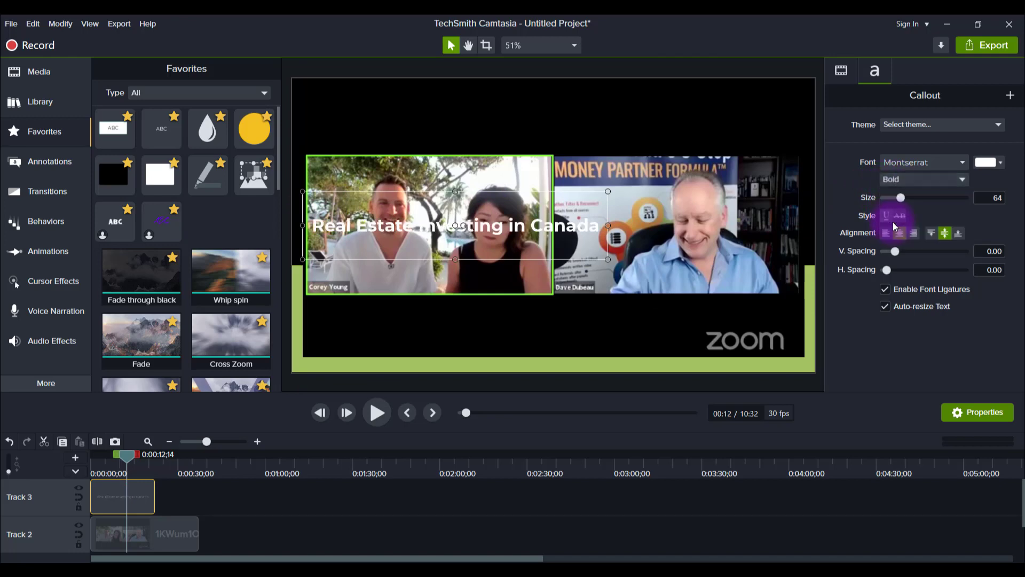
- Widen the title box, move it into the top black band, and raise its size to 67
left_click_drag(607, 225, 808, 231)
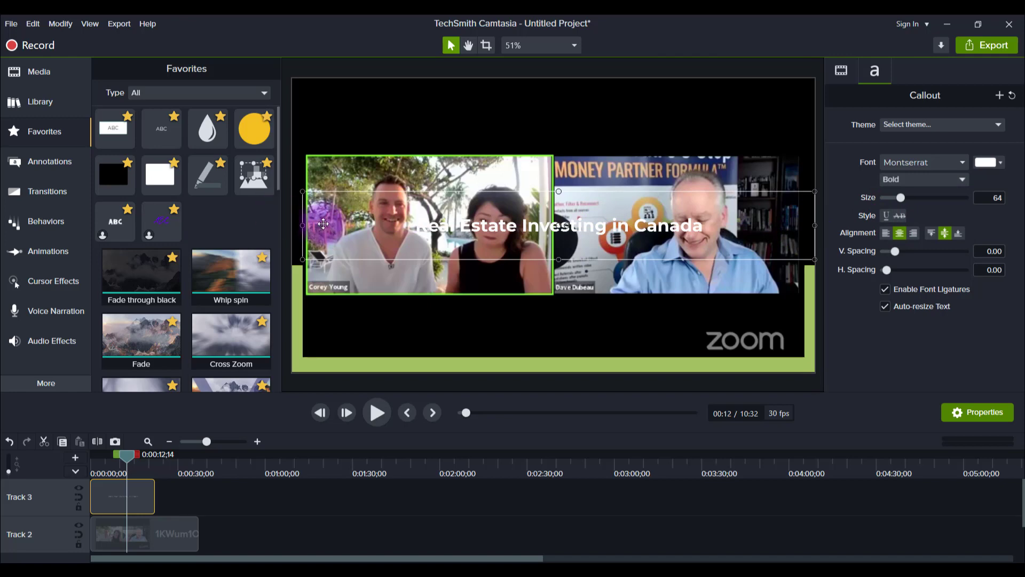
left_click_drag(303, 225, 291, 228)
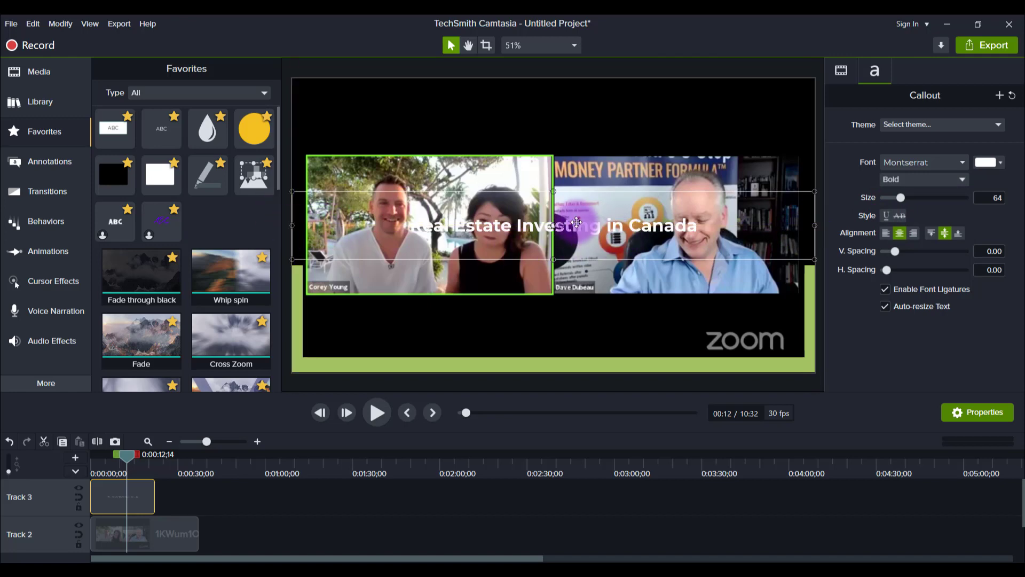
left_click_drag(552, 226, 552, 123)
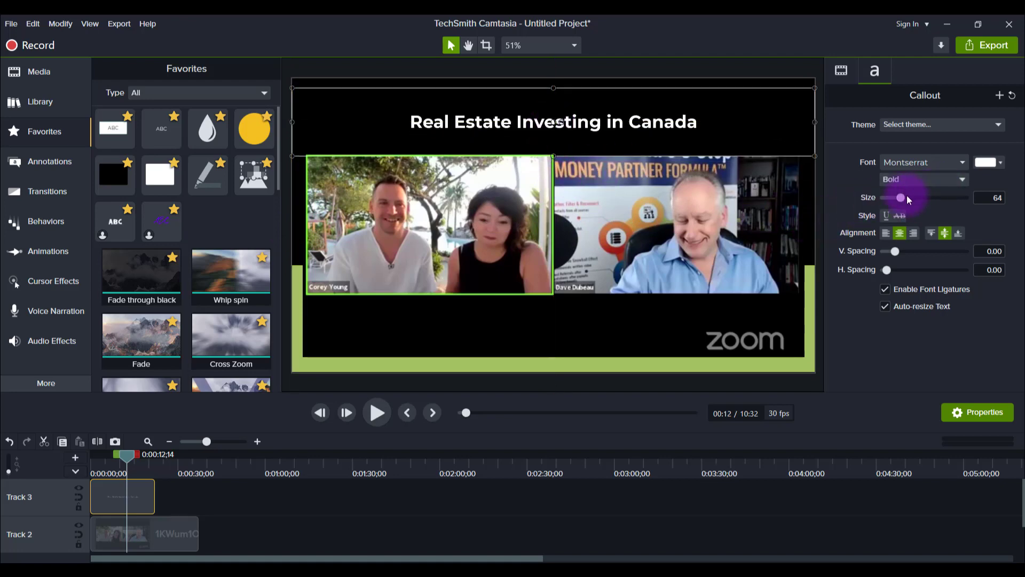
left_click_drag(900, 200, 902, 200)
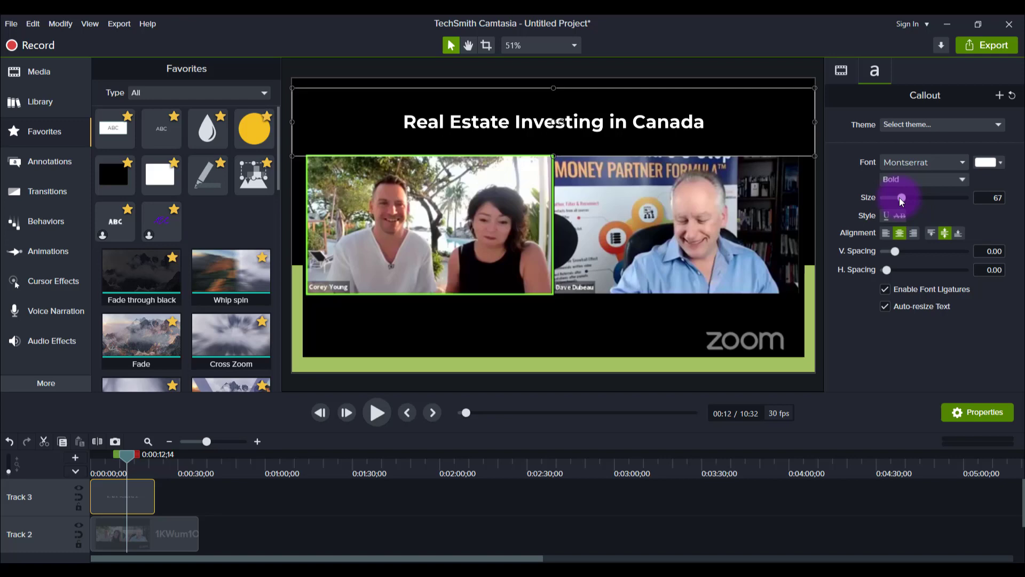
left_click(817, 235)
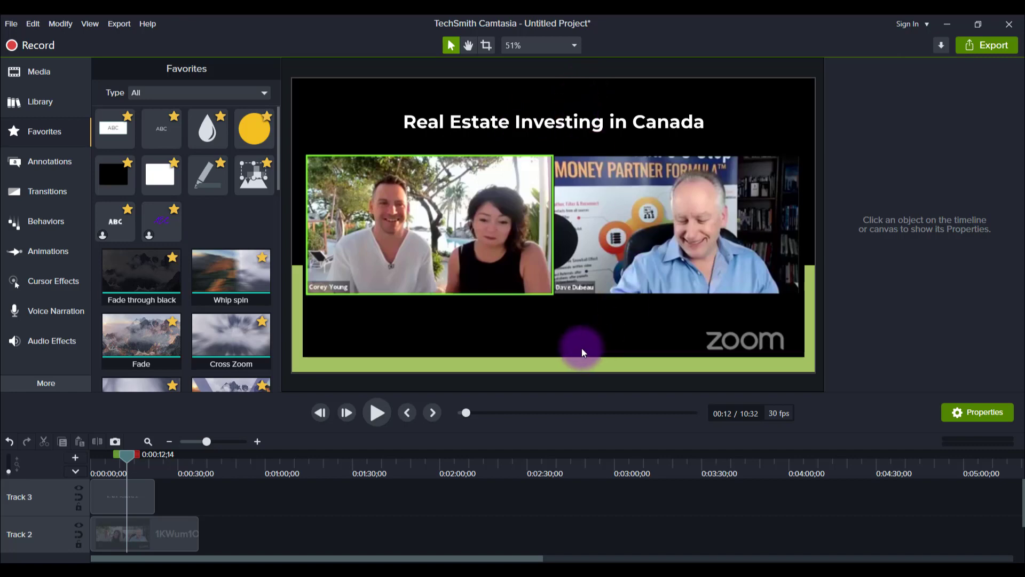
- Insert an empty Track 4 above the title's Track 3 and select the black rectangle favourite
scroll(254, 527, "down", 1)
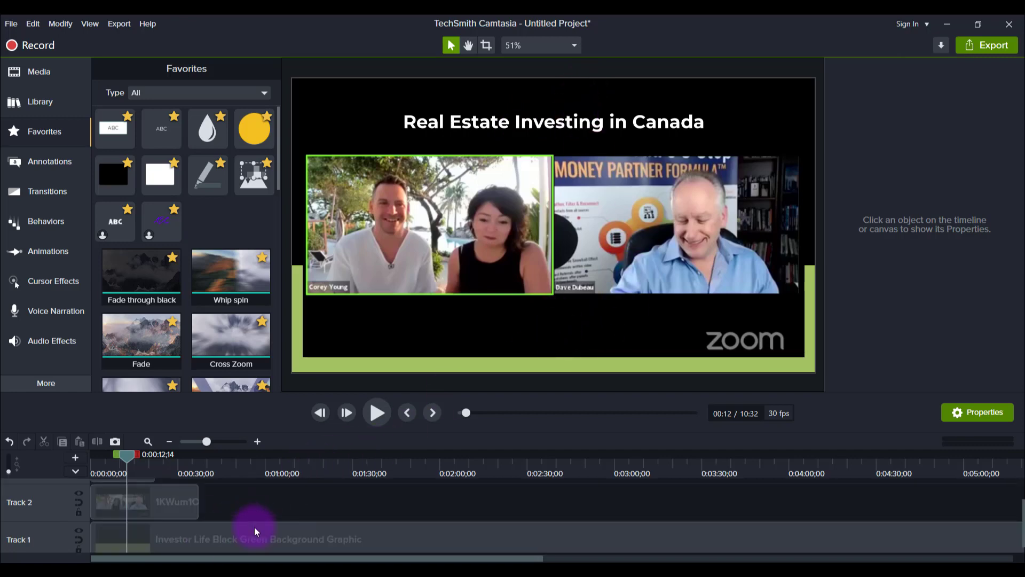
scroll(254, 526, "up", 1)
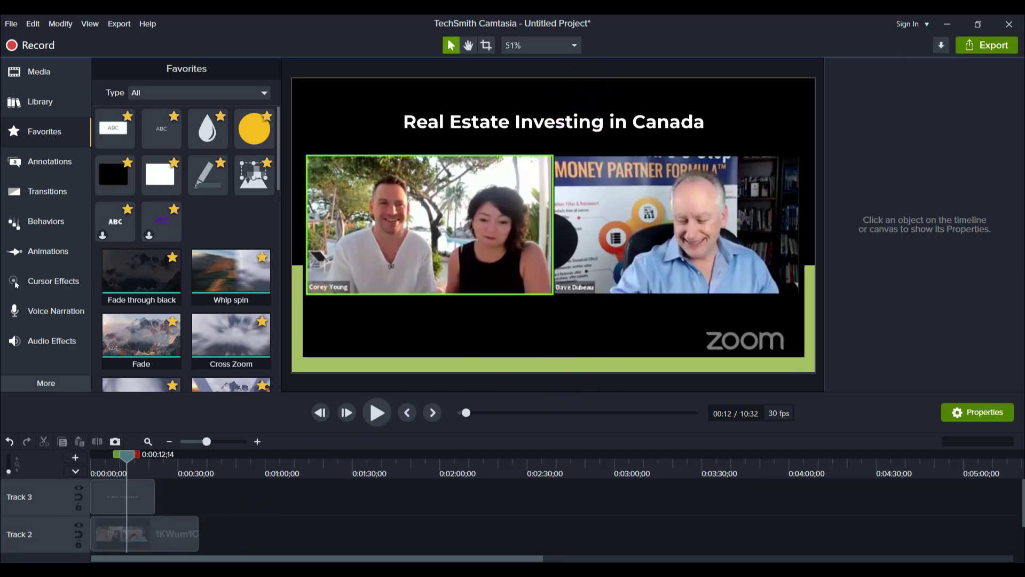
right_click(36, 498)
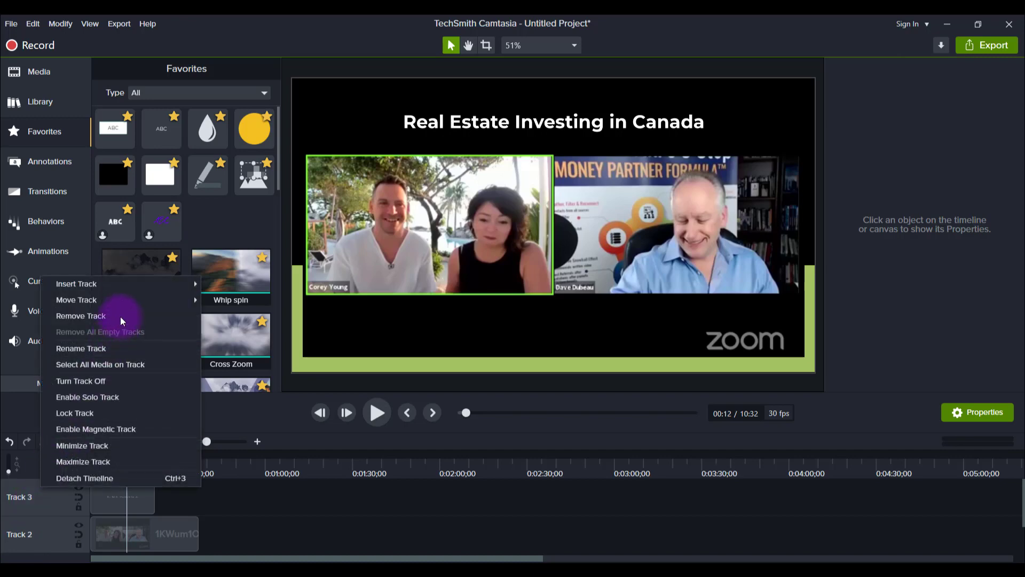
mouse_move(123, 284)
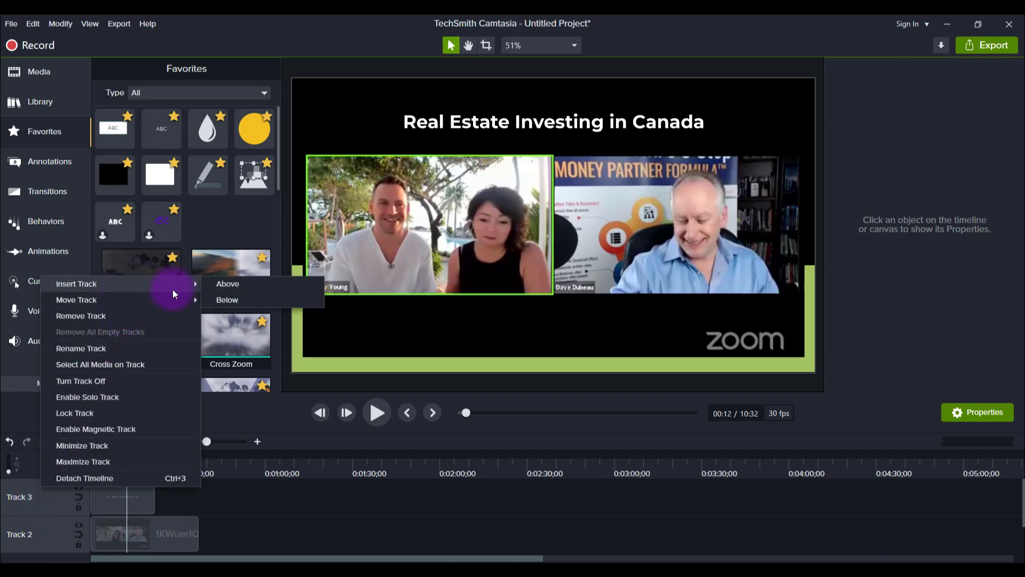
left_click(226, 509)
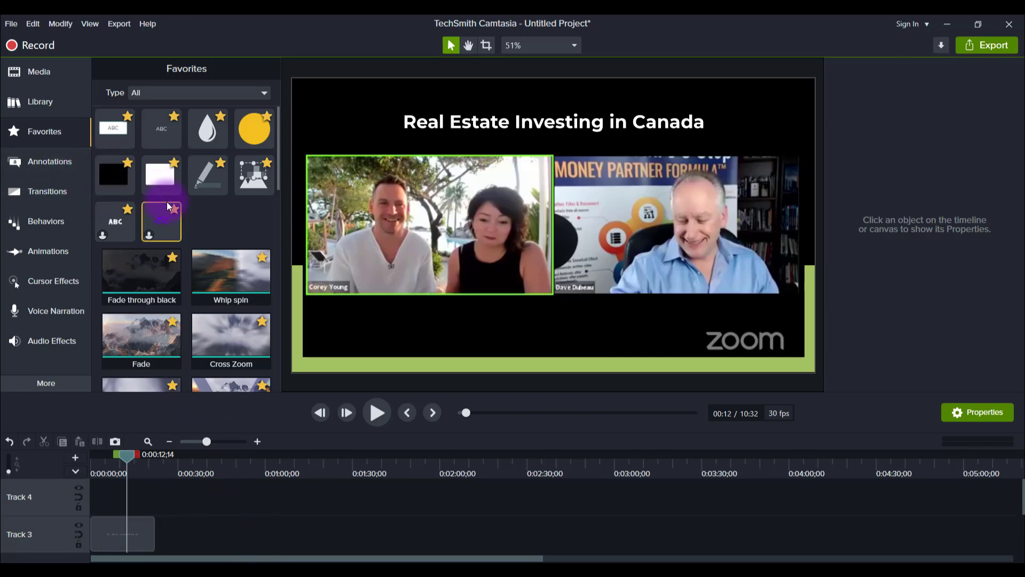
left_click(112, 181)
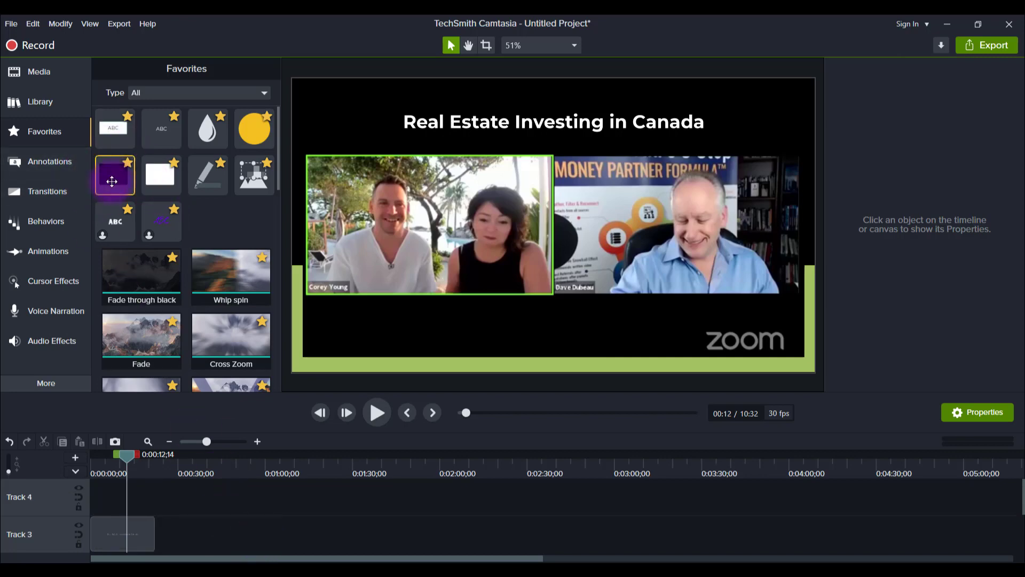
- Place a black rectangle on Track 4 over the bottom-right Zoom logo, widened to cover it fully
mouse_move(111, 172)
left_mouse_down()
mouse_move(103, 500)
mouse_move(154, 491)
left_mouse_up()
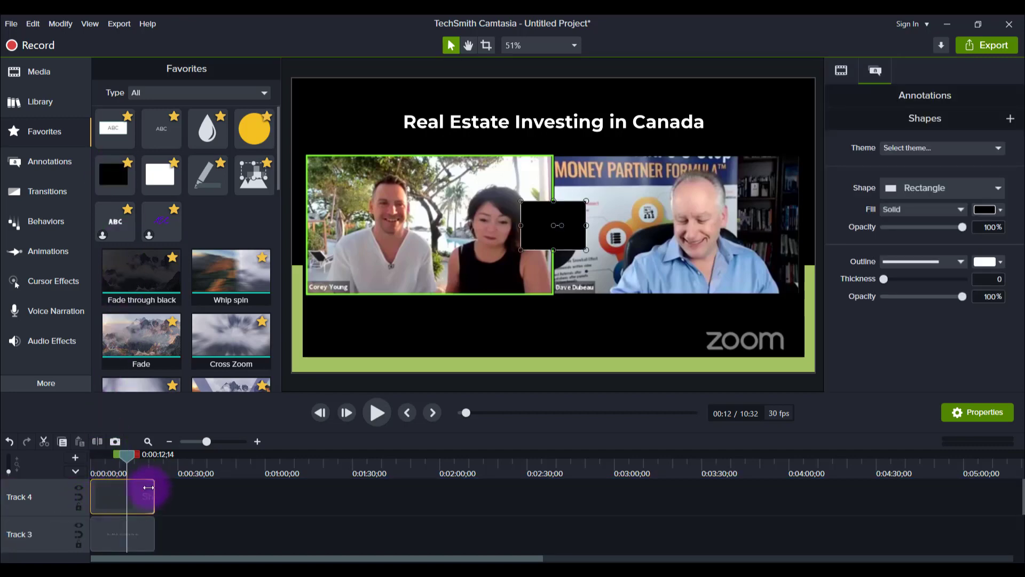
left_click(27, 161)
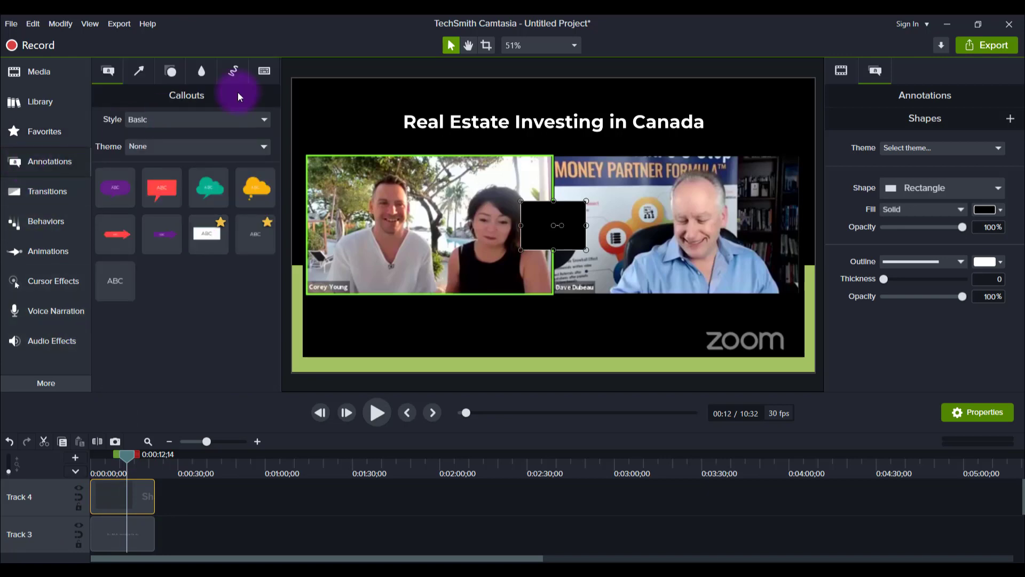
left_click(176, 65)
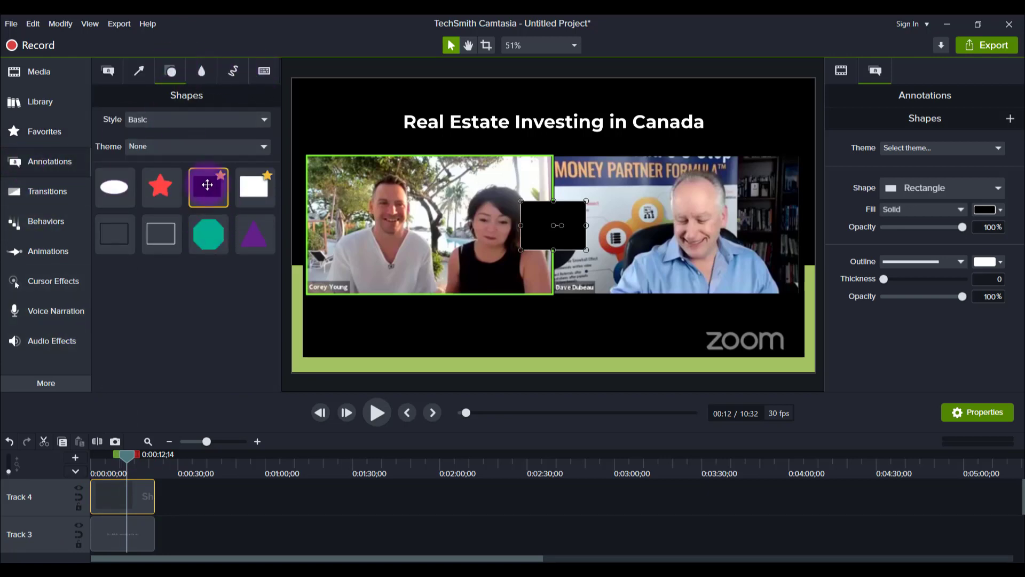
left_click(34, 133)
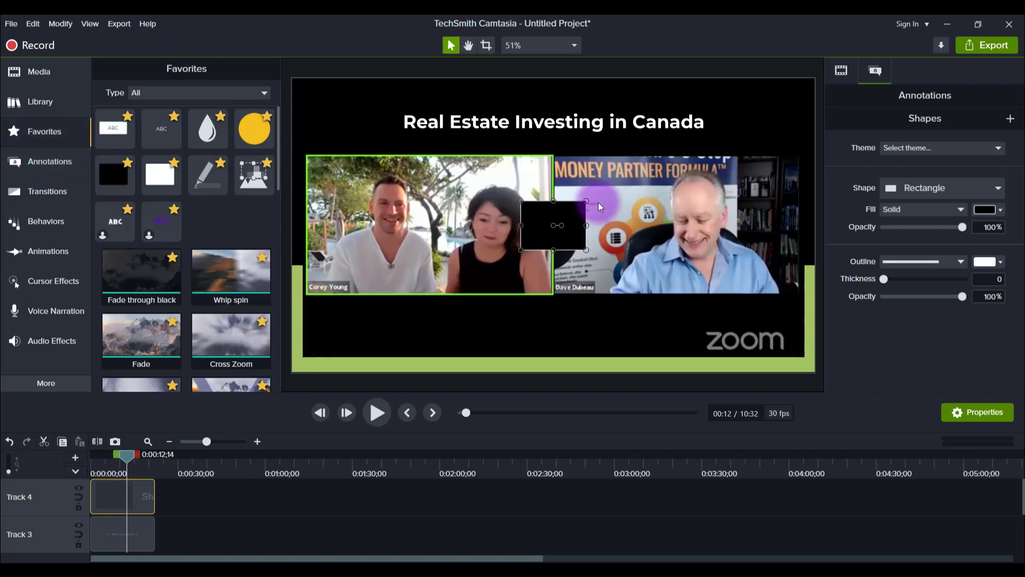
mouse_move(538, 239)
left_mouse_down()
mouse_move(533, 227)
mouse_move(585, 291)
mouse_move(696, 334)
left_mouse_up()
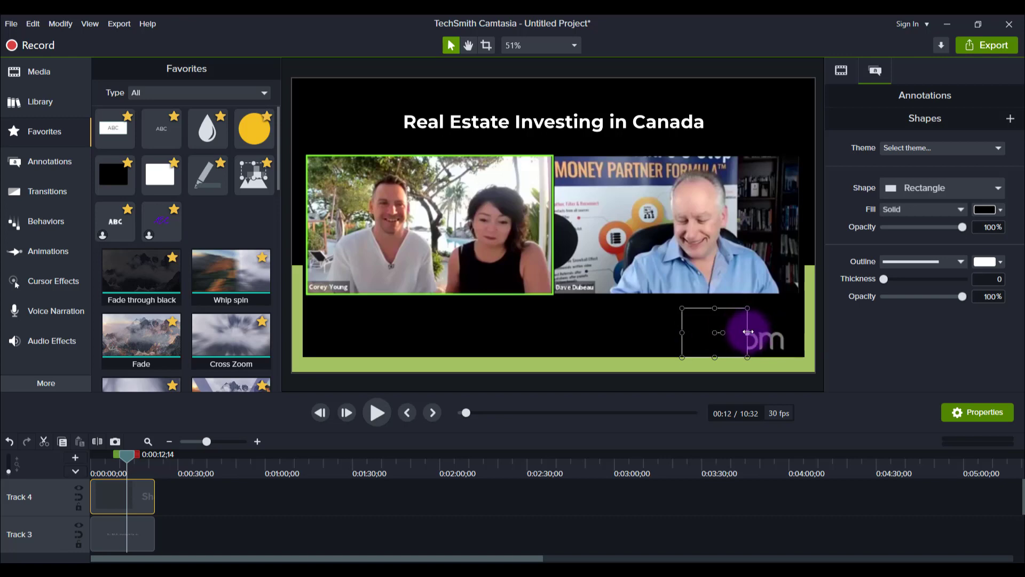
left_click_drag(748, 332, 795, 328)
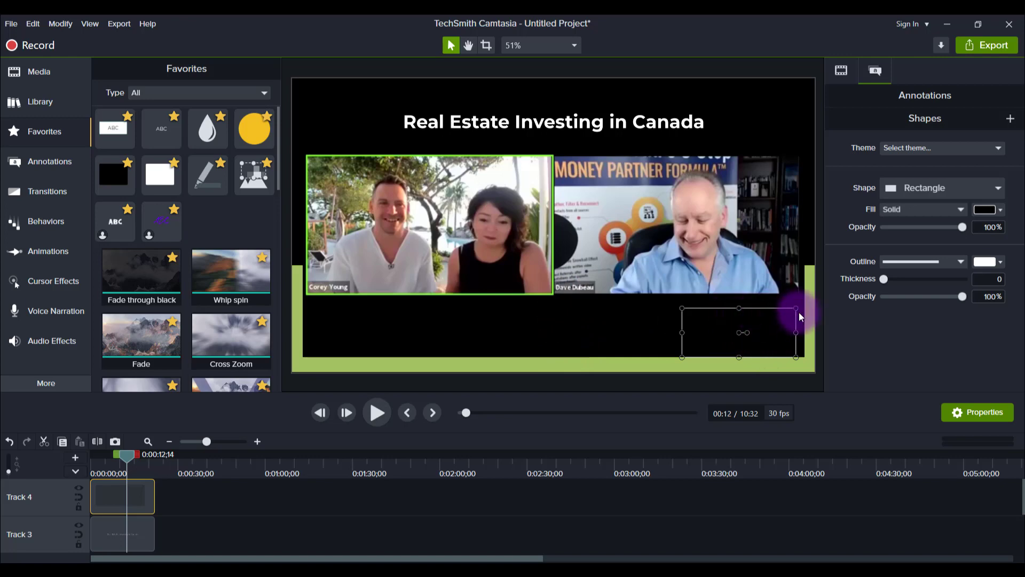
- Extend the title and logo-covering rectangle clips so they end with the video clip
left_click(818, 302)
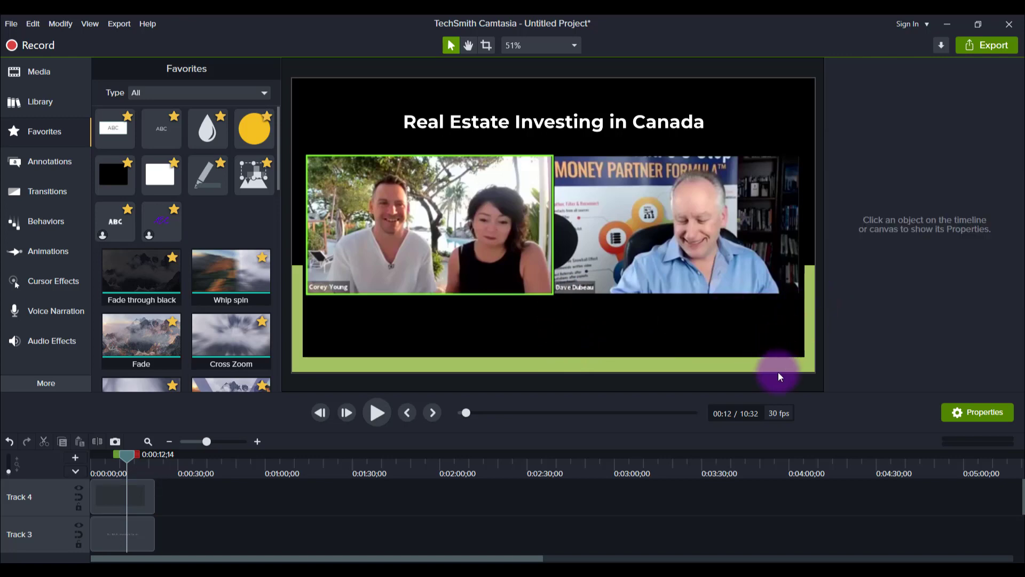
left_click_drag(224, 545, 152, 462)
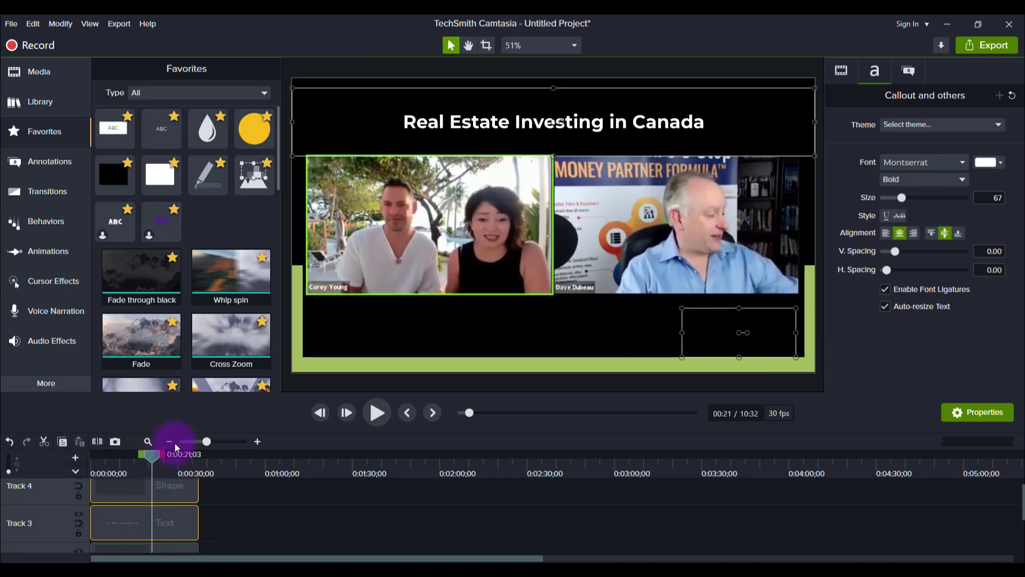
left_click(284, 376)
- Scrub from about 14 seconds to preview the overlays, then bring up Audio Effects
scroll(241, 488, "down", 3)
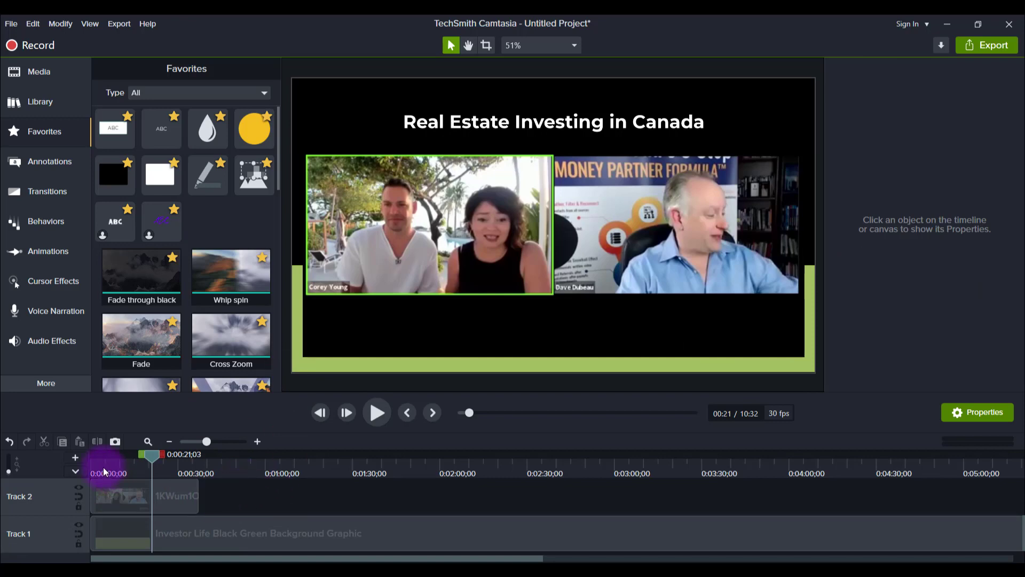
left_click(131, 472)
mouse_move(135, 473)
left_mouse_down()
mouse_move(181, 478)
mouse_move(130, 487)
left_mouse_up()
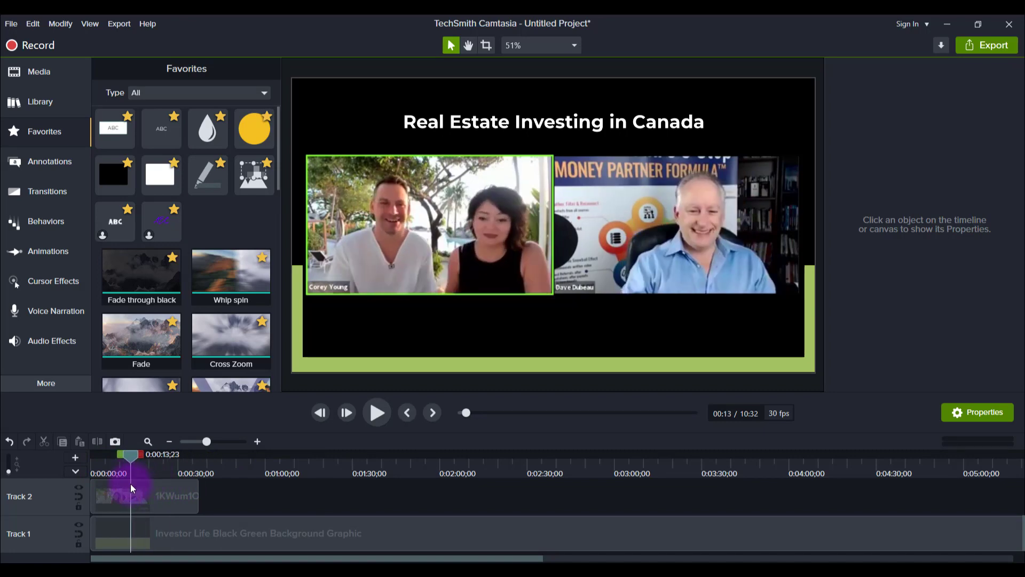
left_click(43, 344)
left_click(123, 255)
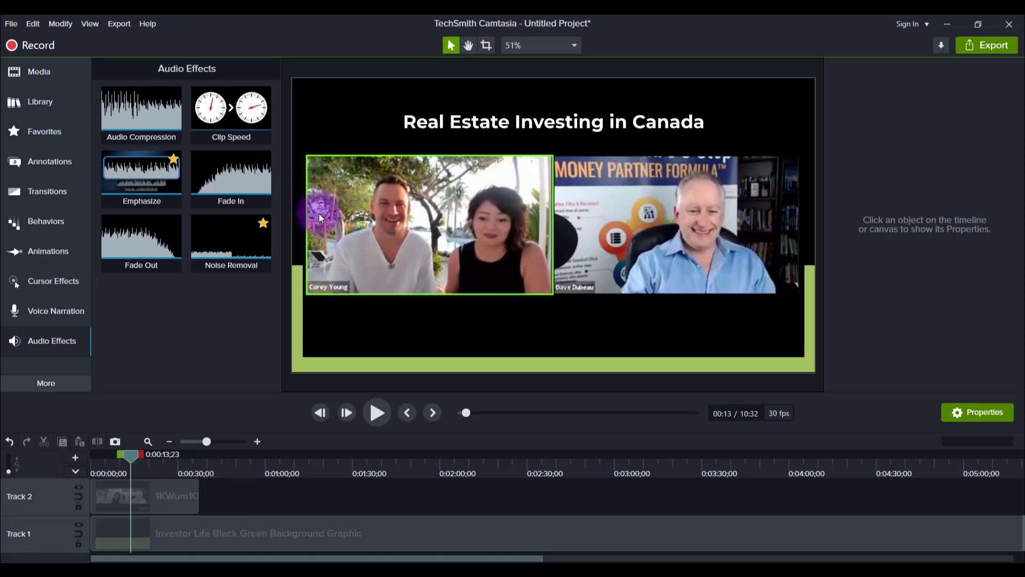
left_click(207, 263)
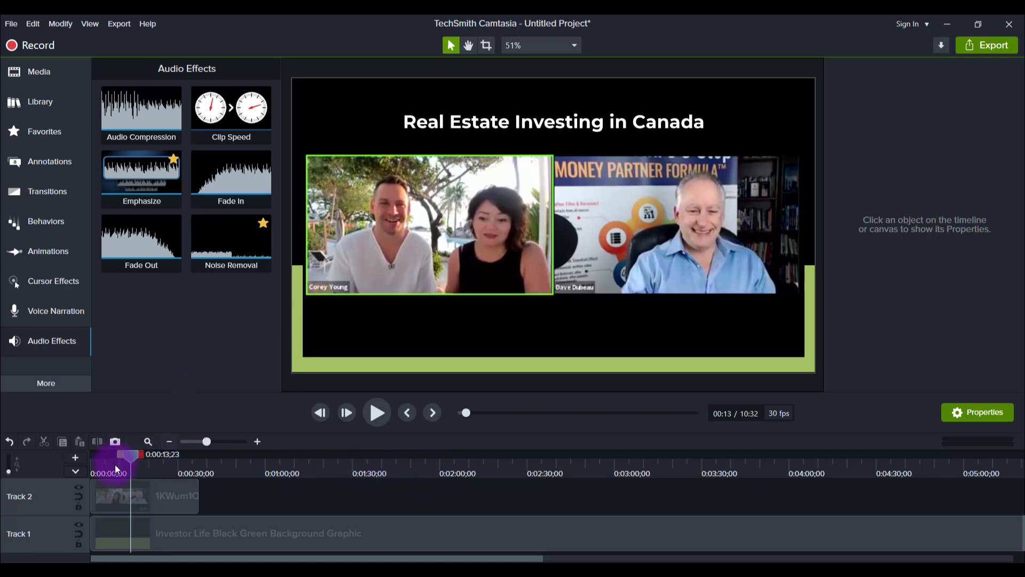
mouse_move(129, 454)
left_mouse_down()
mouse_move(170, 452)
mouse_move(123, 455)
left_mouse_up()
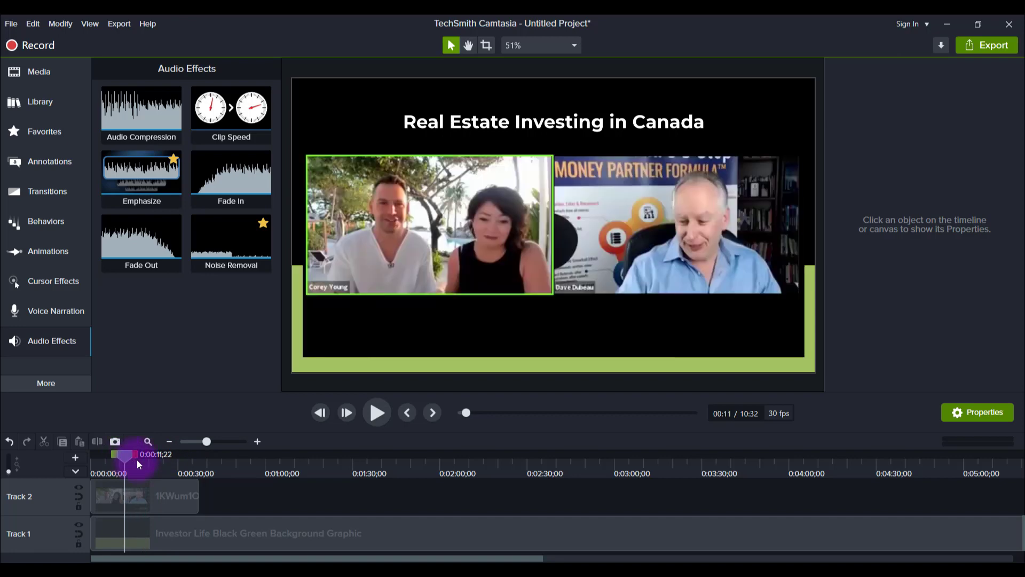
scroll(261, 501, "up", 2)
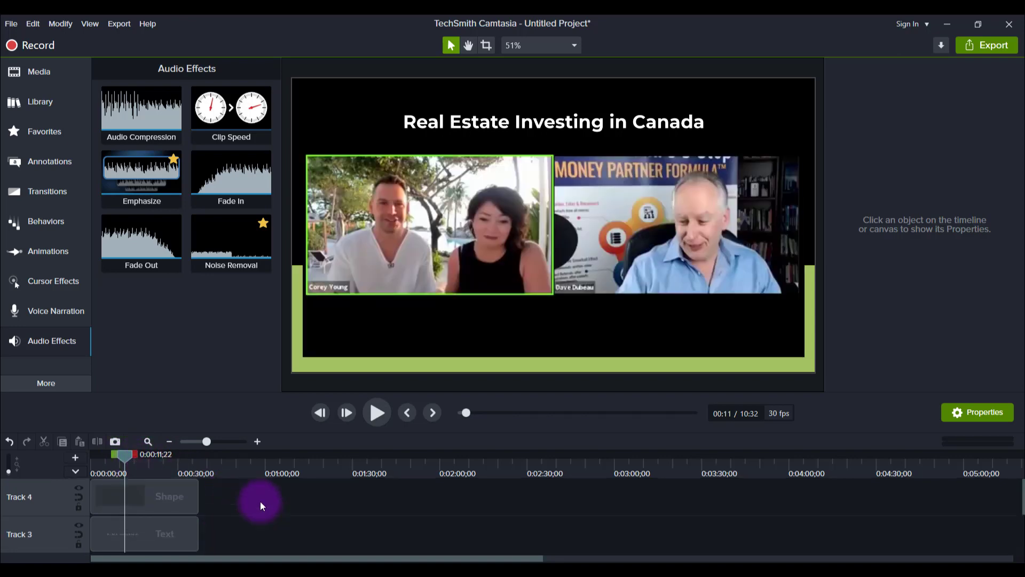
scroll(261, 501, "down", 2)
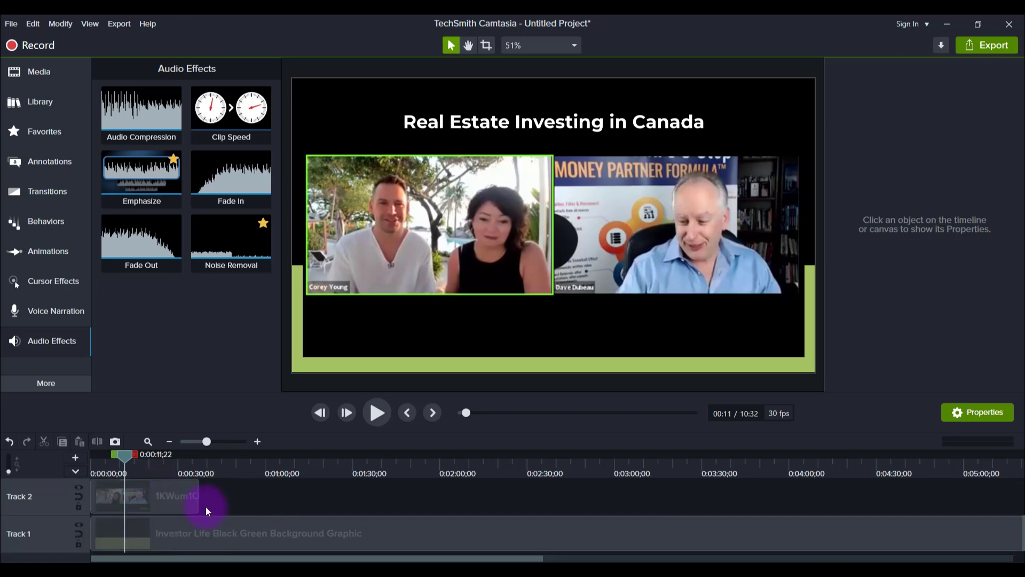
- Split the background graphic at 1:09 and delete the leftover second piece
left_click(331, 526)
left_click(296, 470)
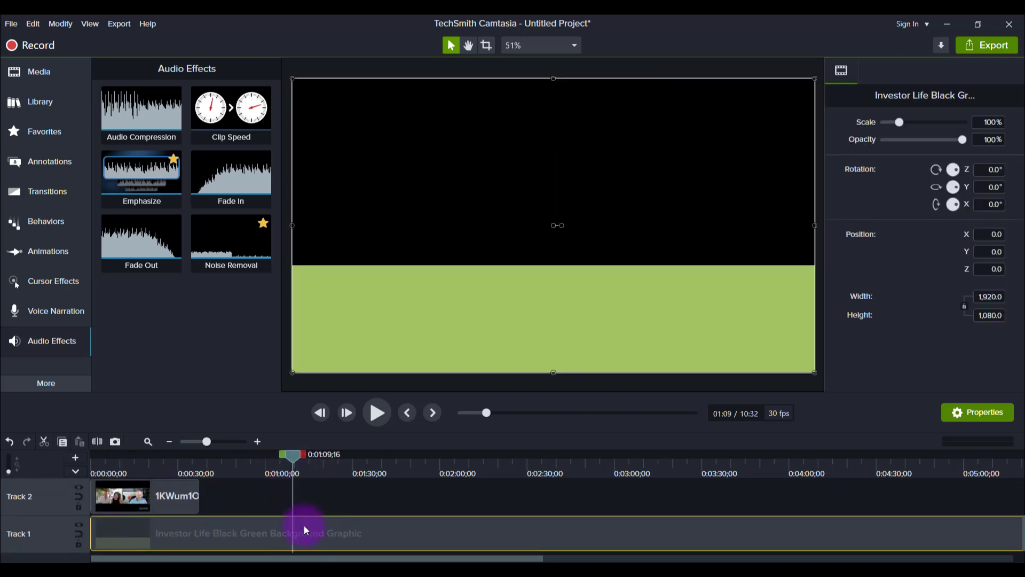
key("s")
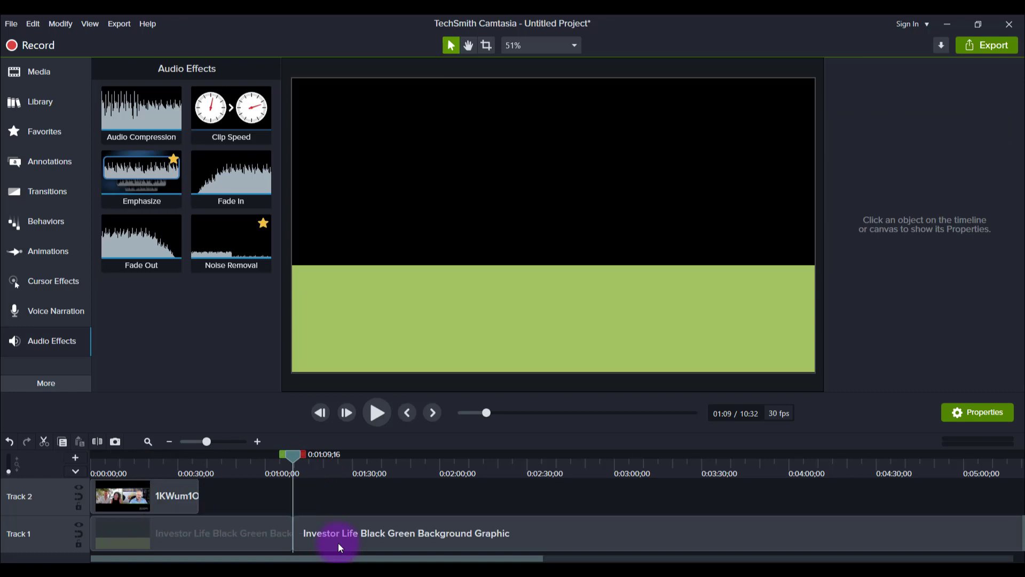
left_click(340, 547)
key("Delete")
- Paste a copy of the Zoom clip at 1:25 on Track 1 and shrink it to 160.8%, centred
left_click(340, 469)
key("ctrl+v")
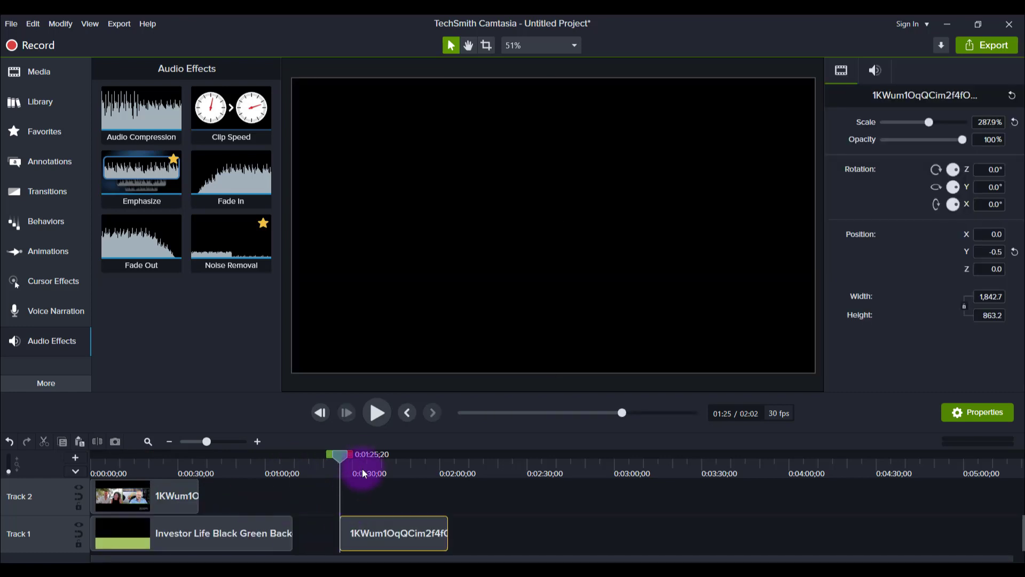
left_click(363, 468)
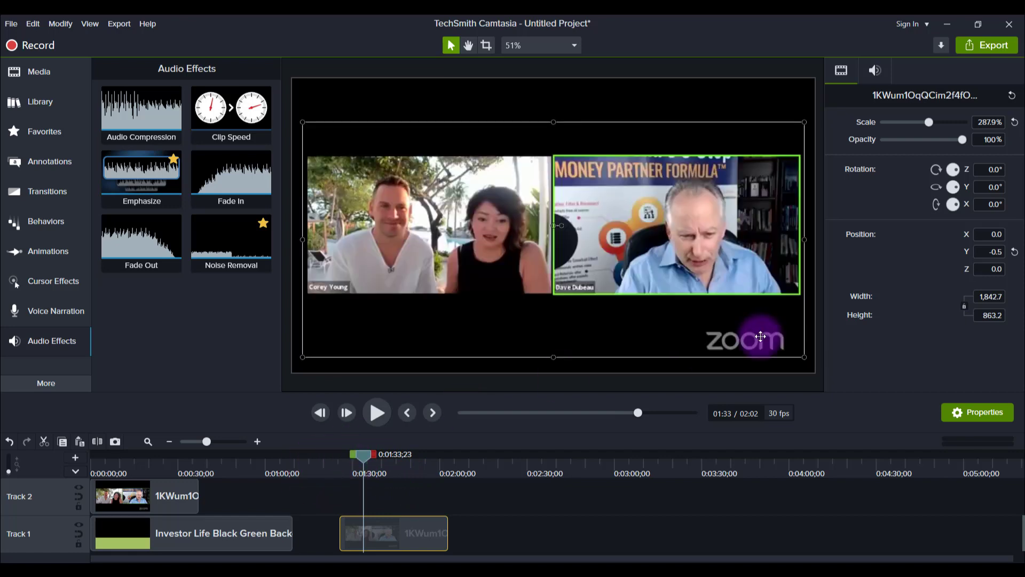
left_click_drag(804, 355, 602, 239)
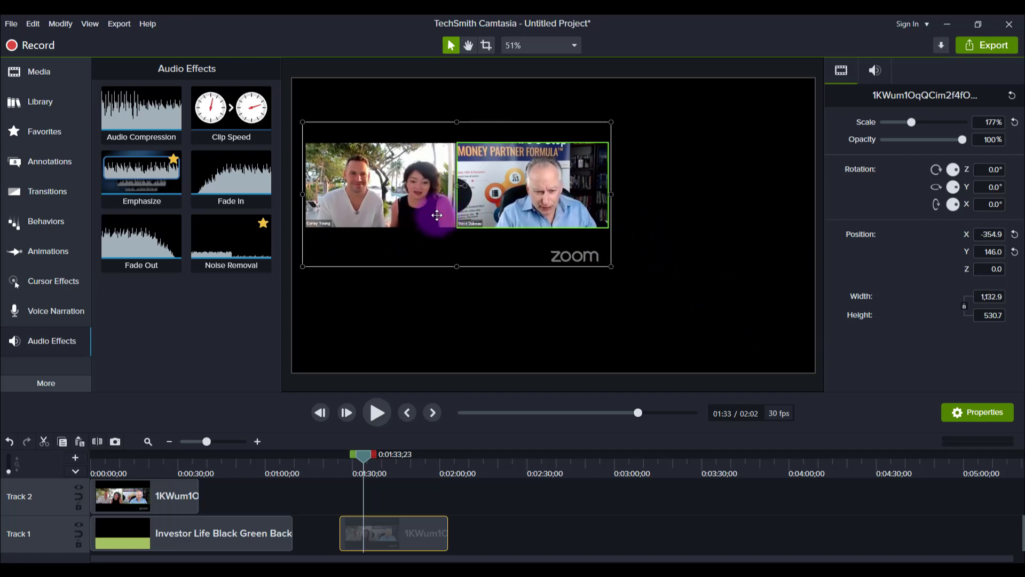
left_click_drag(434, 218, 525, 238)
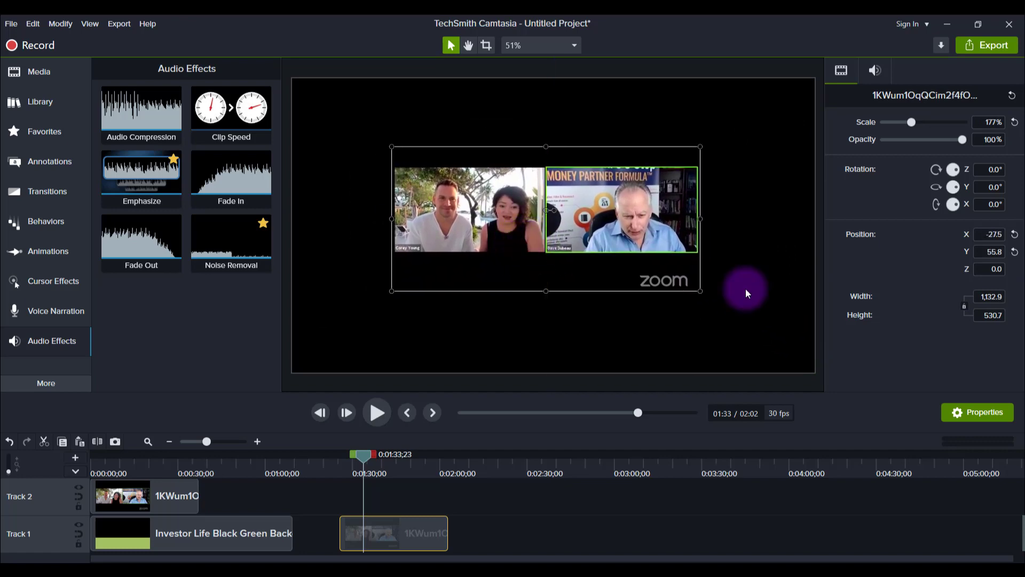
left_click_drag(703, 292, 632, 292)
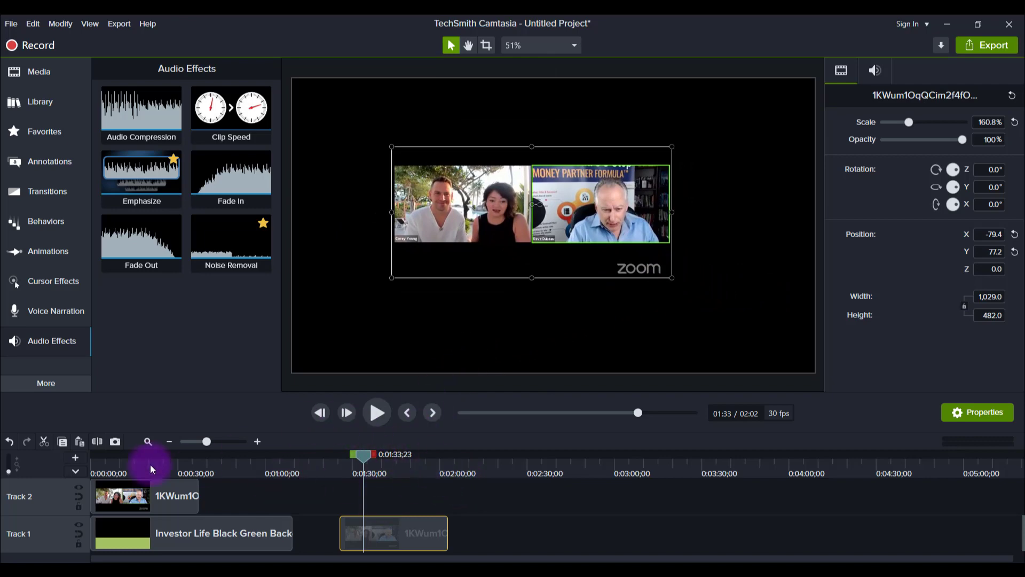
left_click(126, 465)
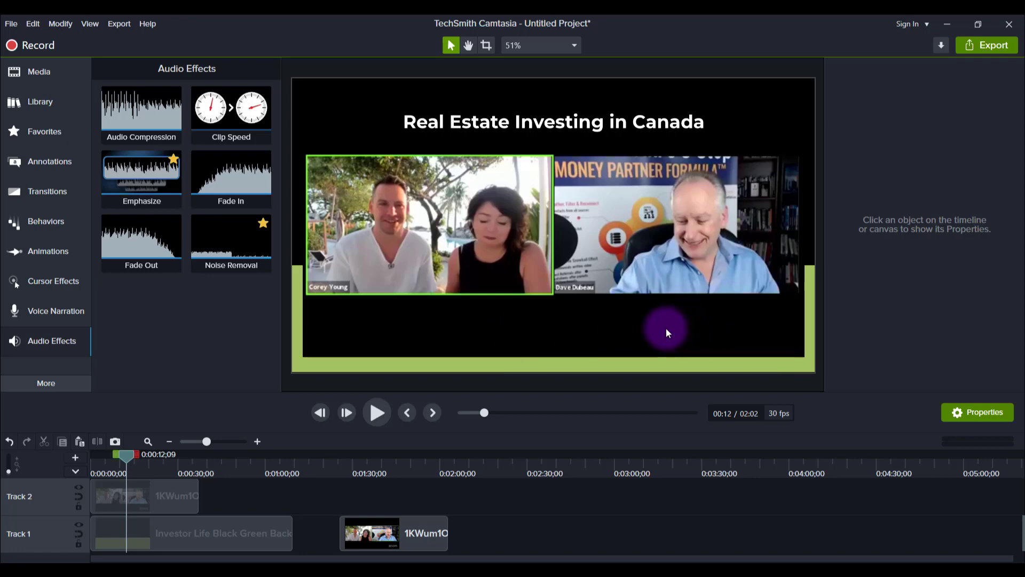
- At 1:33, enlarge the copied Zoom video to 300% so it fills the 1920-pixel canvas width
left_click(360, 466)
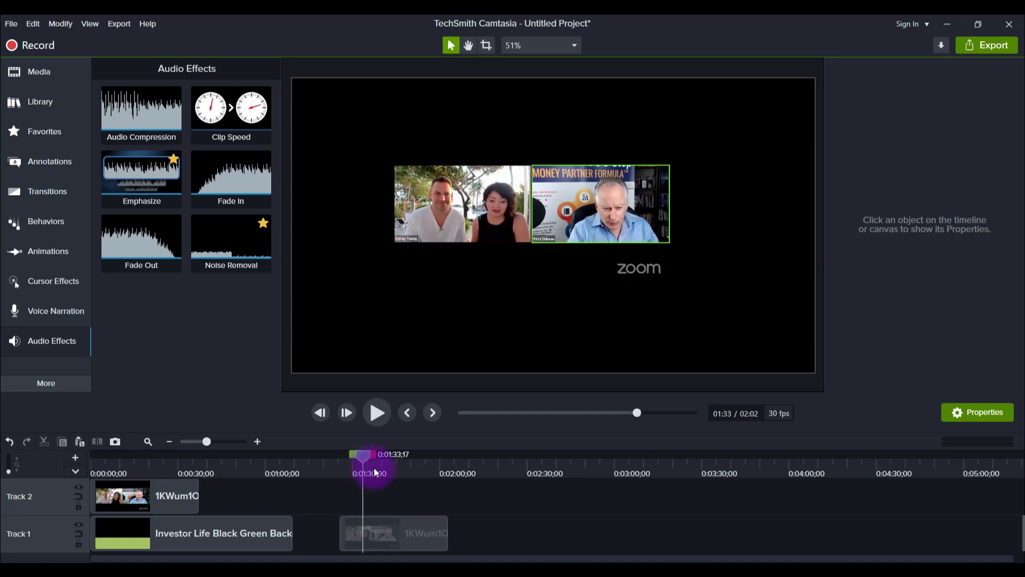
left_click(564, 212)
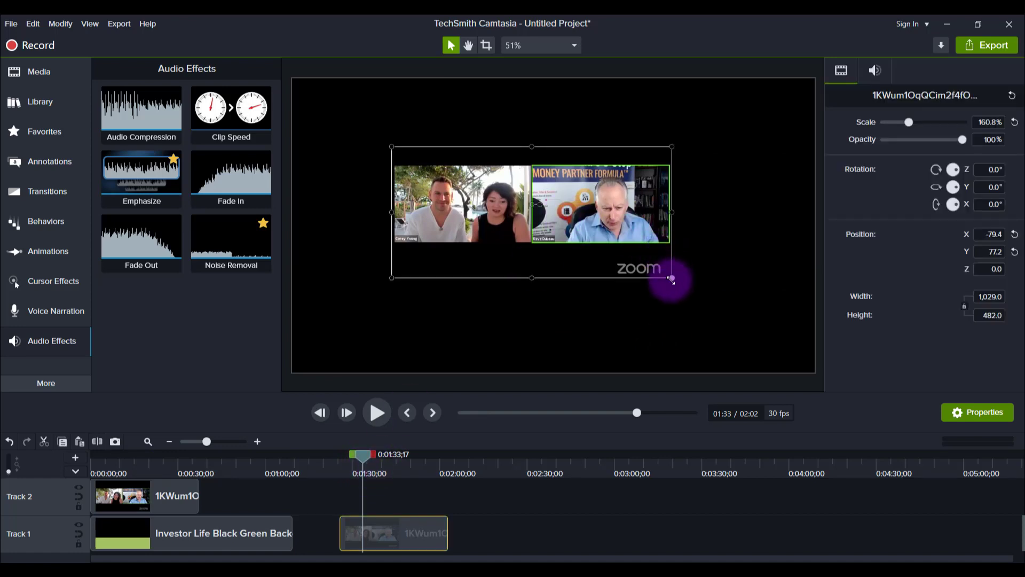
left_click_drag(669, 276, 807, 337)
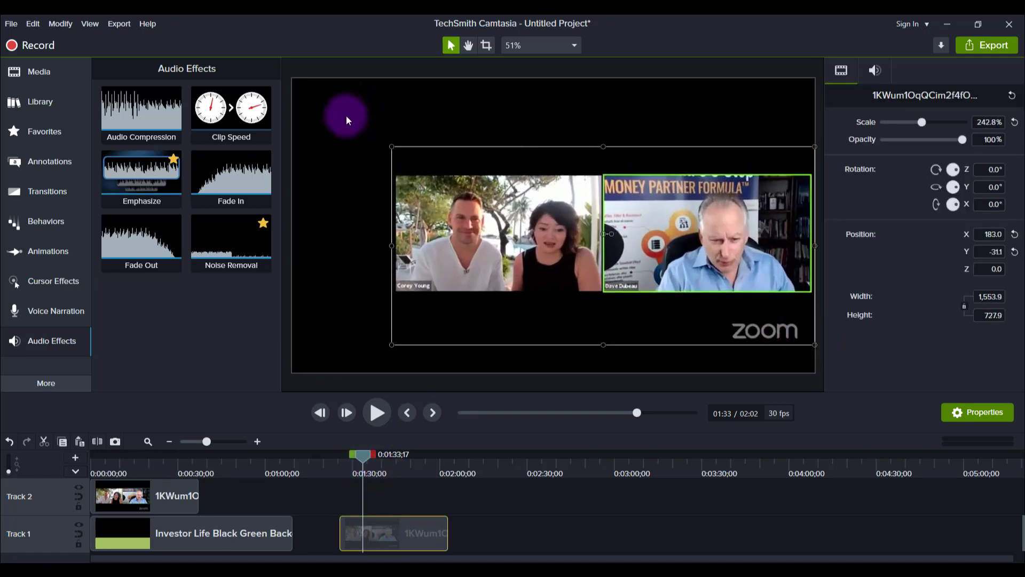
left_click_drag(391, 146, 293, 100)
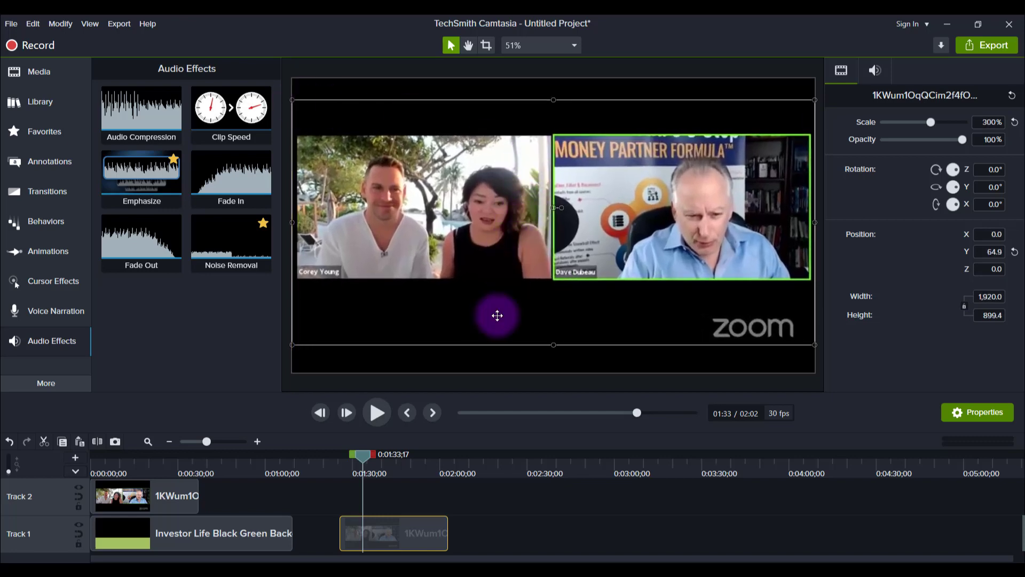
left_click(435, 366)
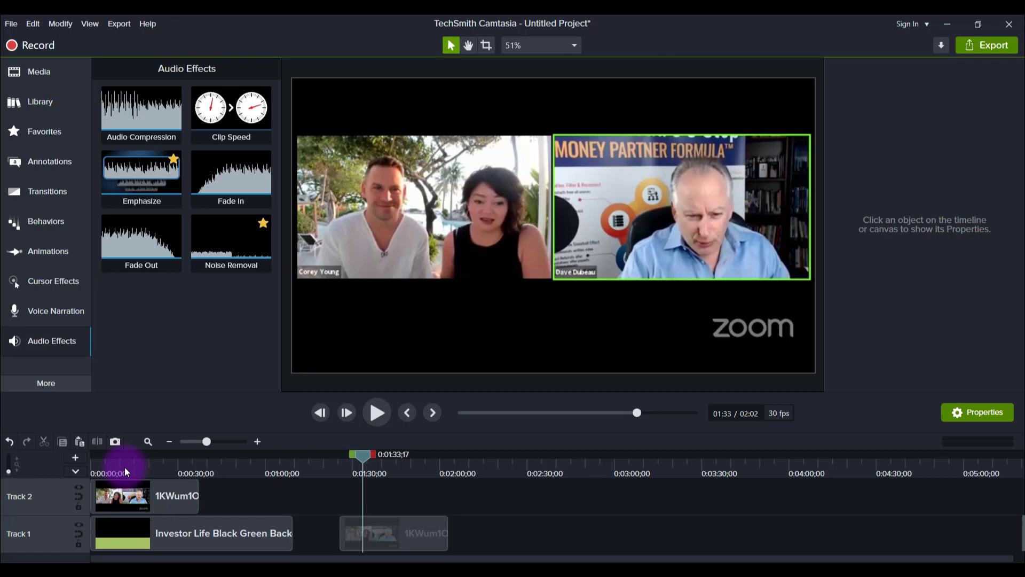
left_click(134, 527)
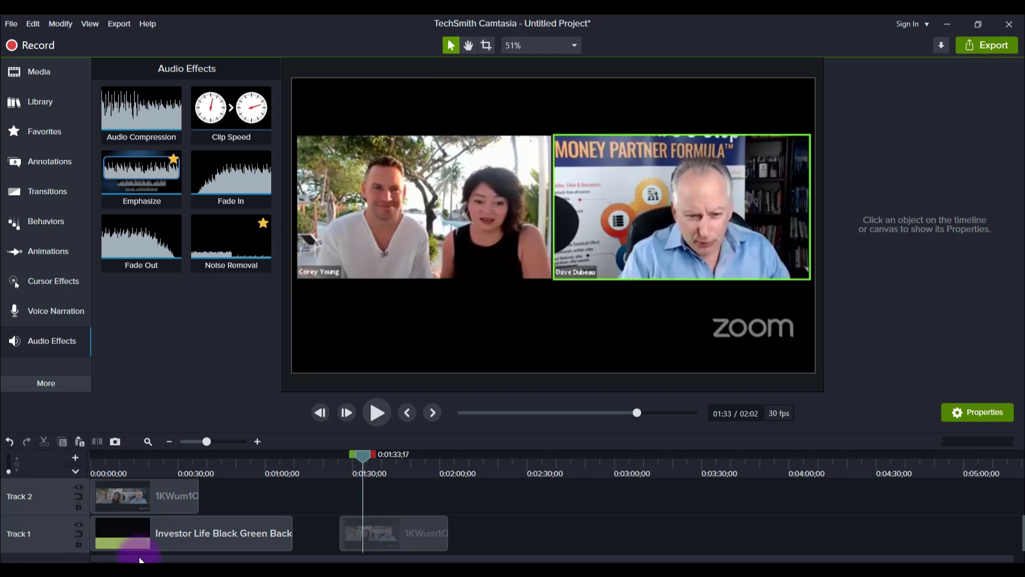
left_click(114, 458)
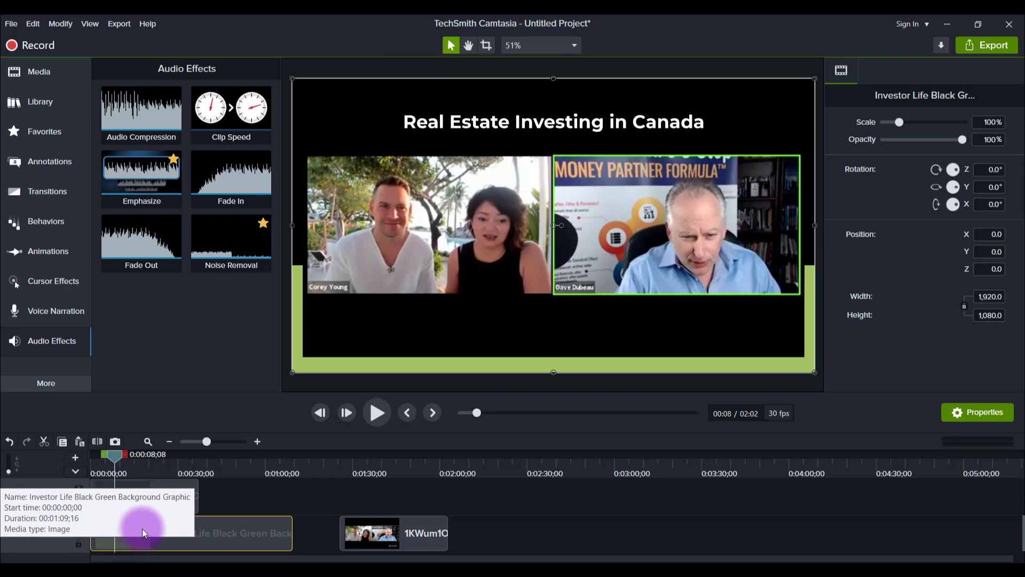
scroll(149, 537, "up", 2)
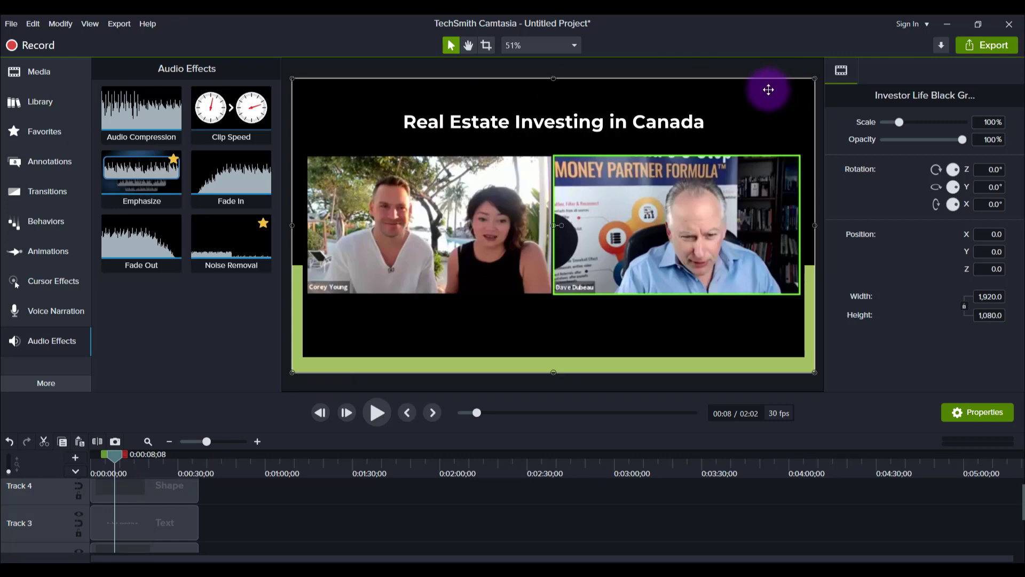
scroll(401, 492, "down", 3)
left_click(369, 467)
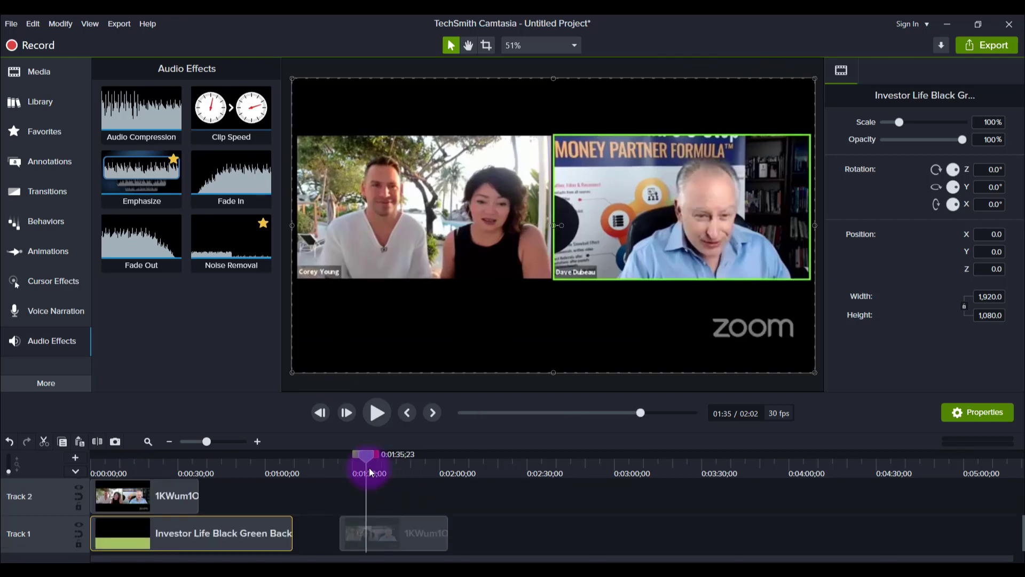
left_click(118, 459)
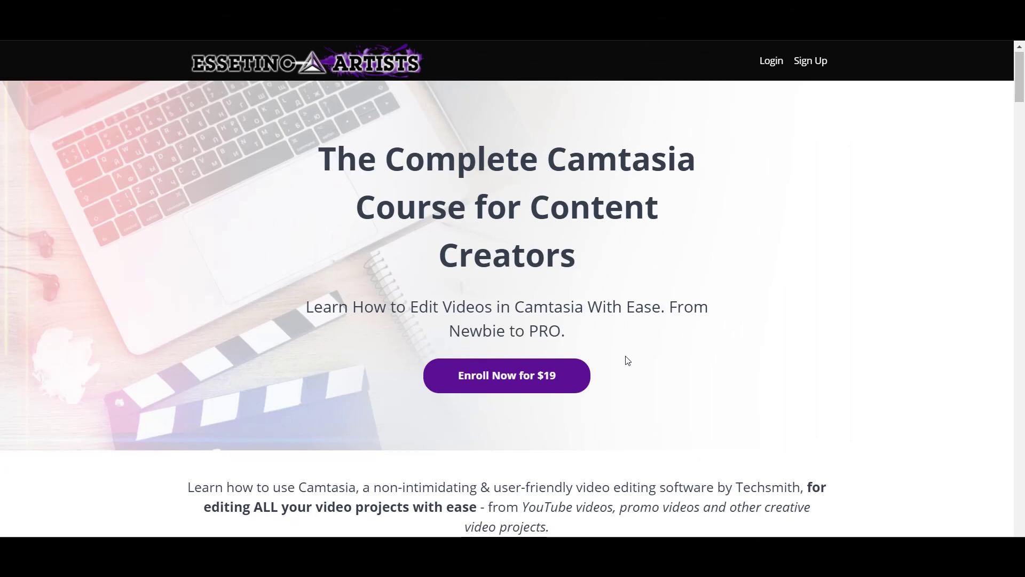
- Scroll past the intro video and review to the Course Curriculum's Creative Techniques Effects lessons
scroll(627, 360, "down", 1)
scroll(628, 360, "down", 6)
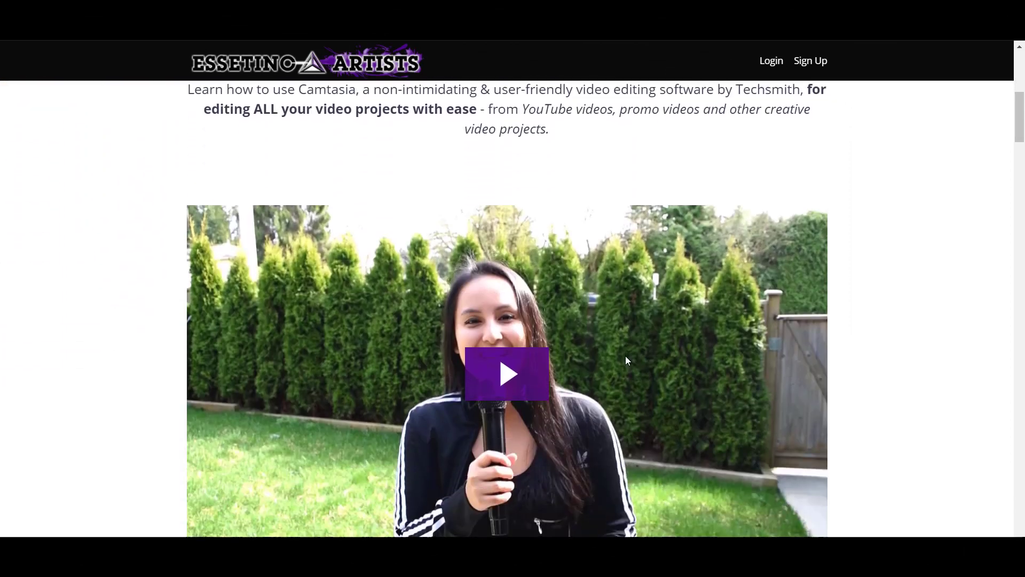
scroll(626, 355, "down", 4)
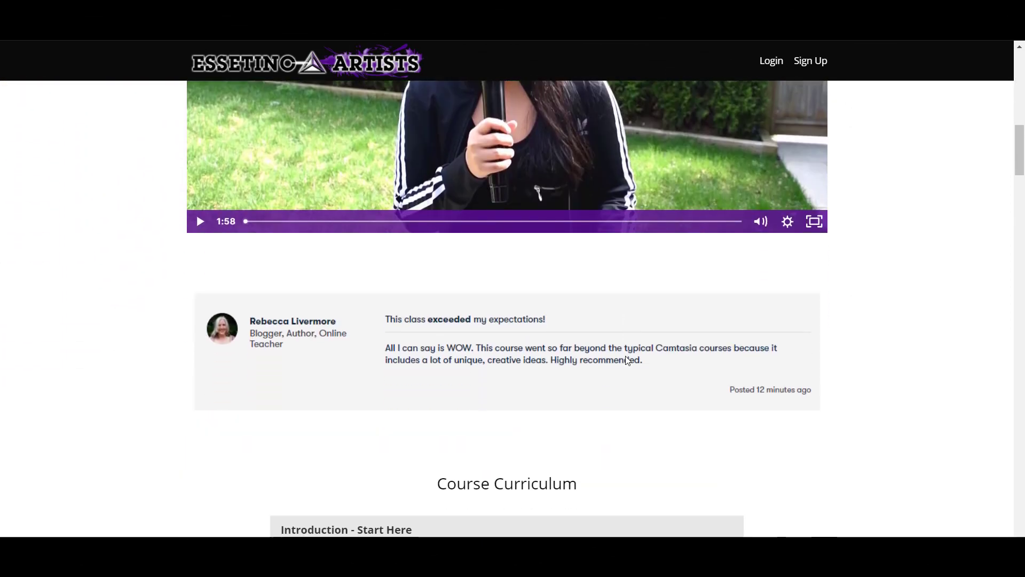
scroll(626, 356, "down", 6)
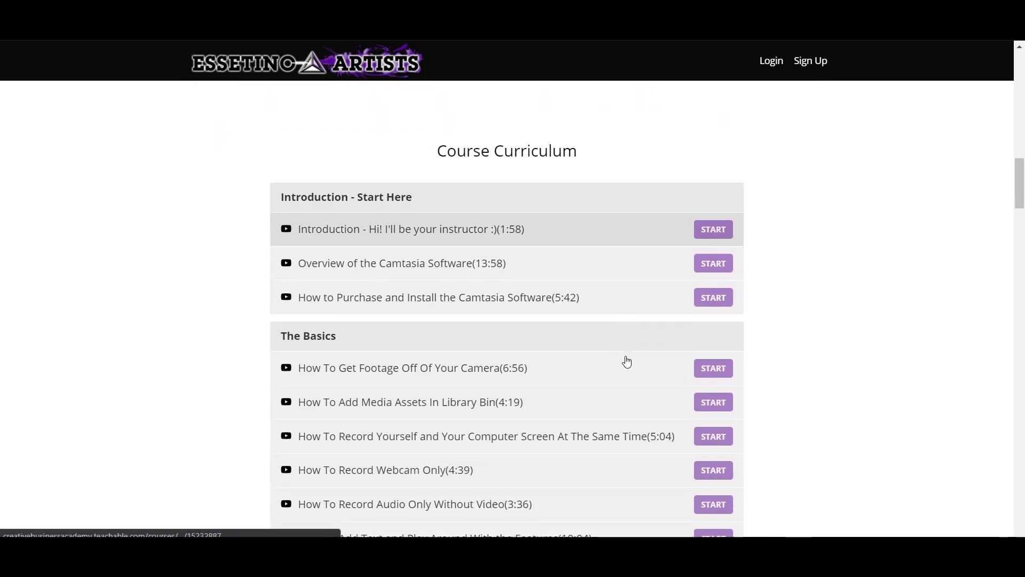
scroll(627, 361, "down", 4)
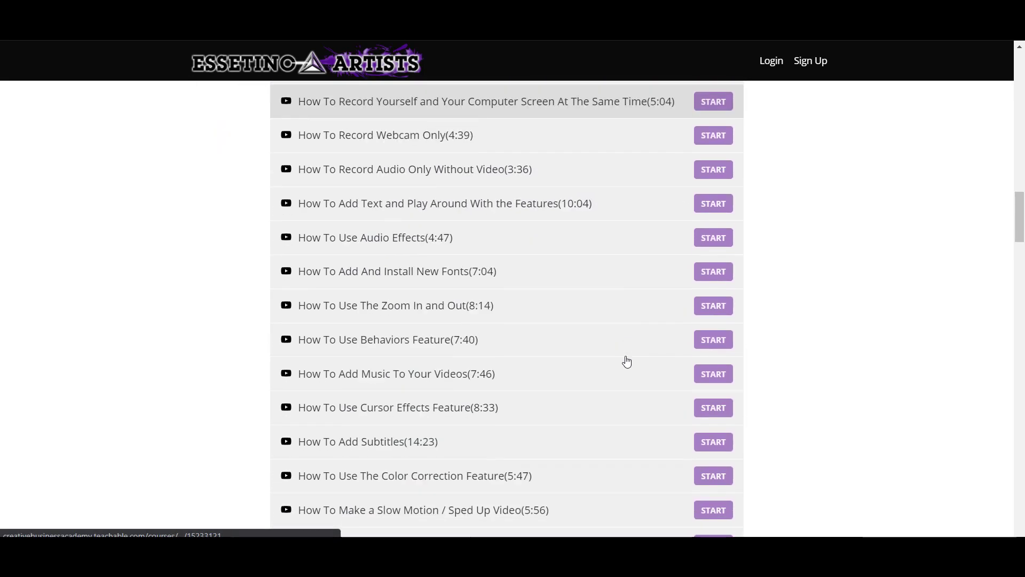
scroll(626, 362, "down", 8)
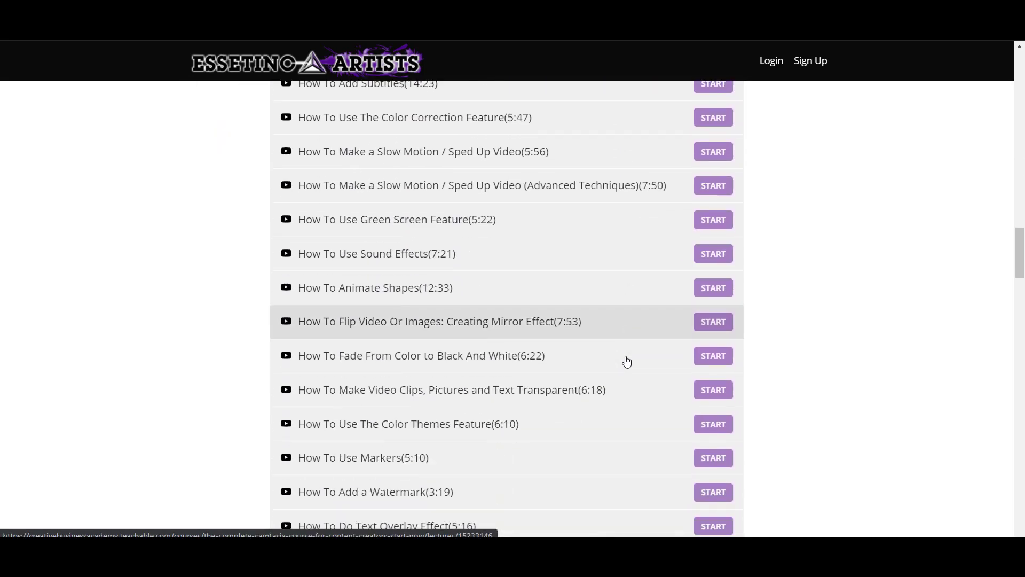
scroll(627, 362, "down", 6)
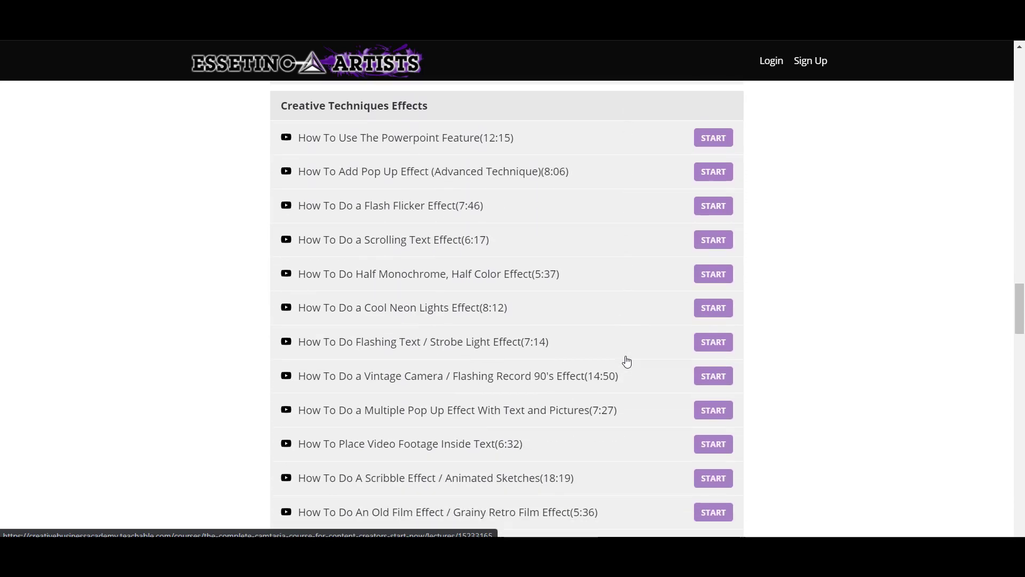